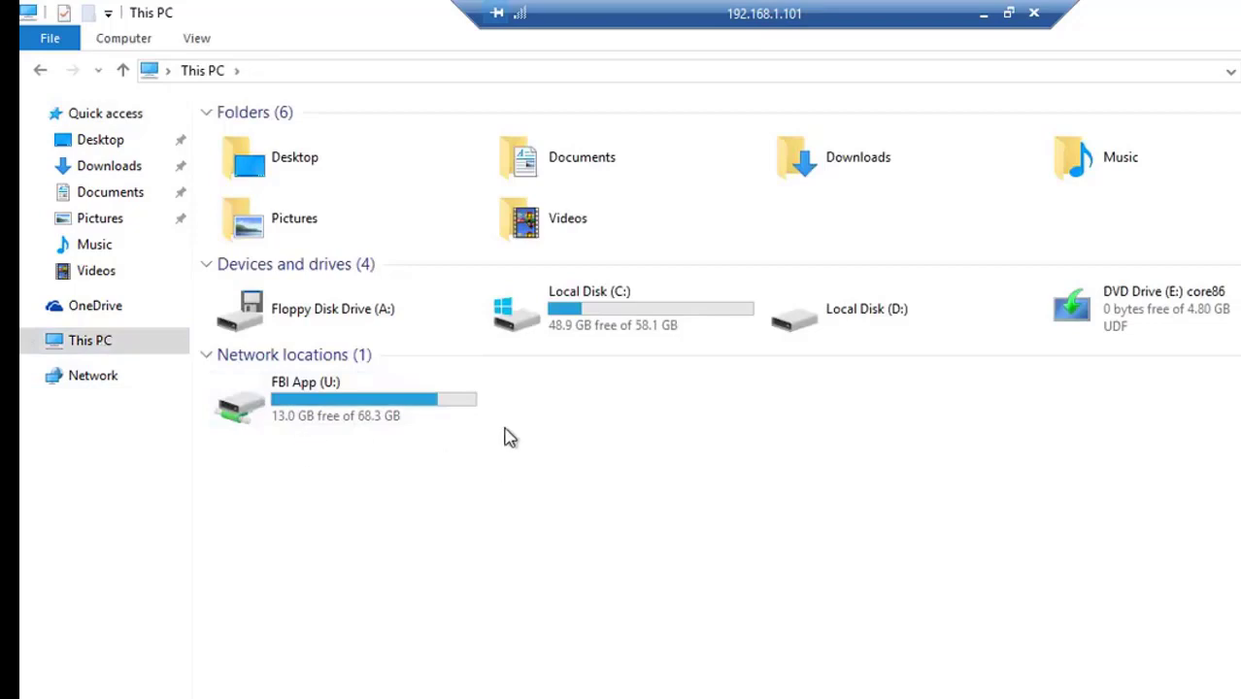
- Switch to the remote desktop session for 192.168.1.76
left_click(981, 13)
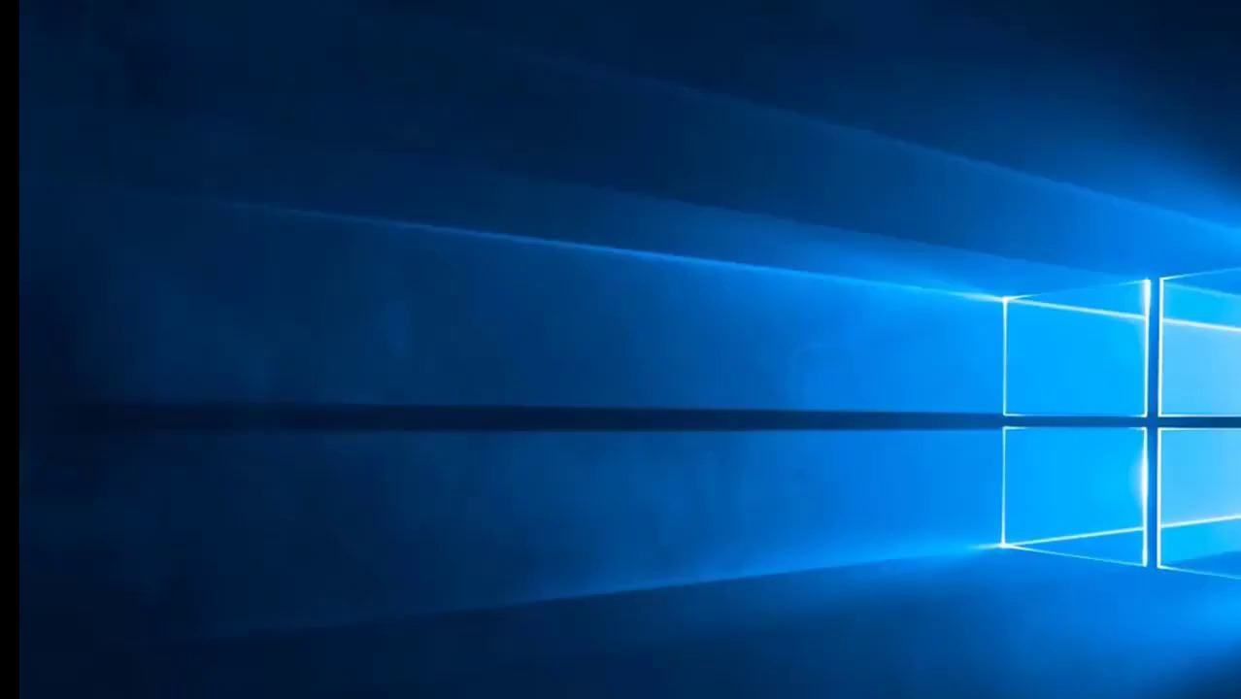
mouse_move(685, 694)
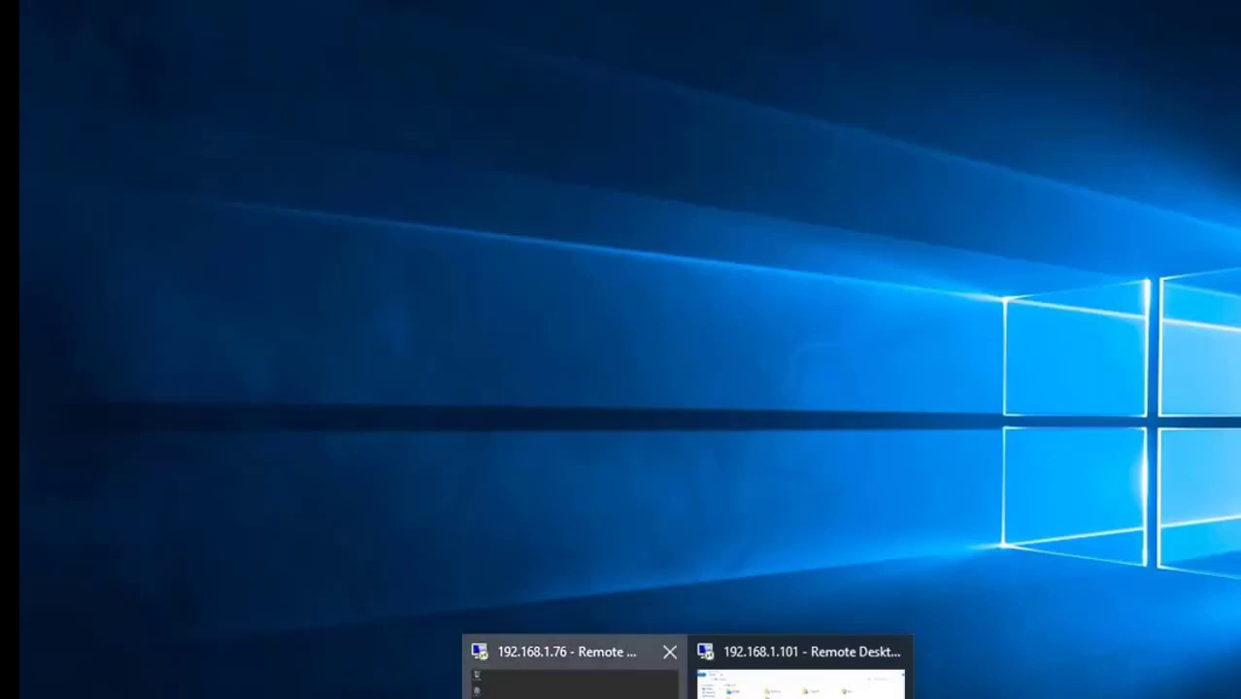
left_click(573, 668)
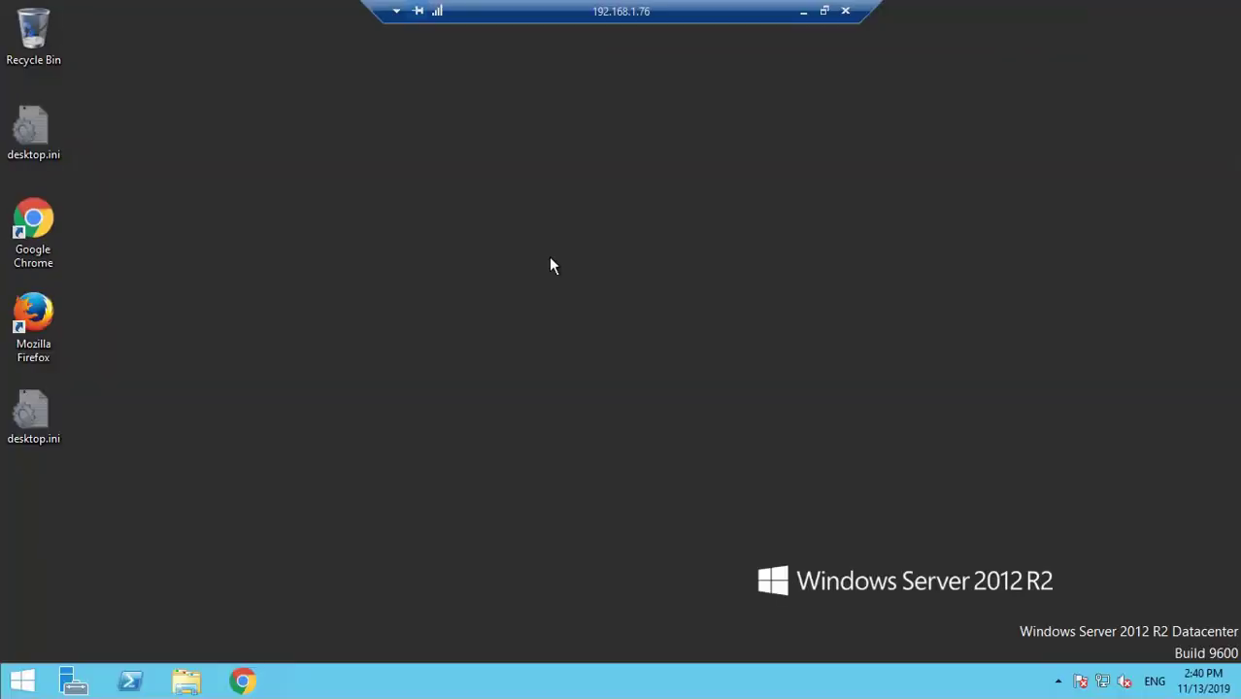
- Create a new folder on the server's desktop named "Map Drive folder1"
right_click(682, 302)
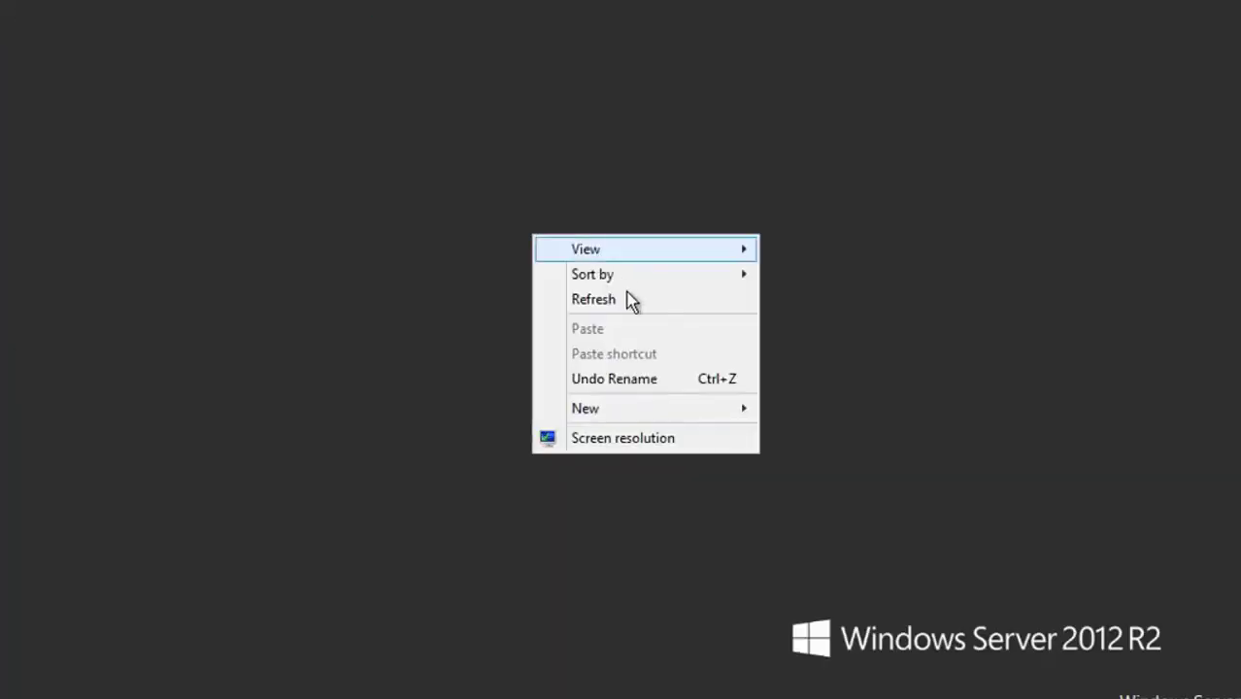
mouse_move(665, 415)
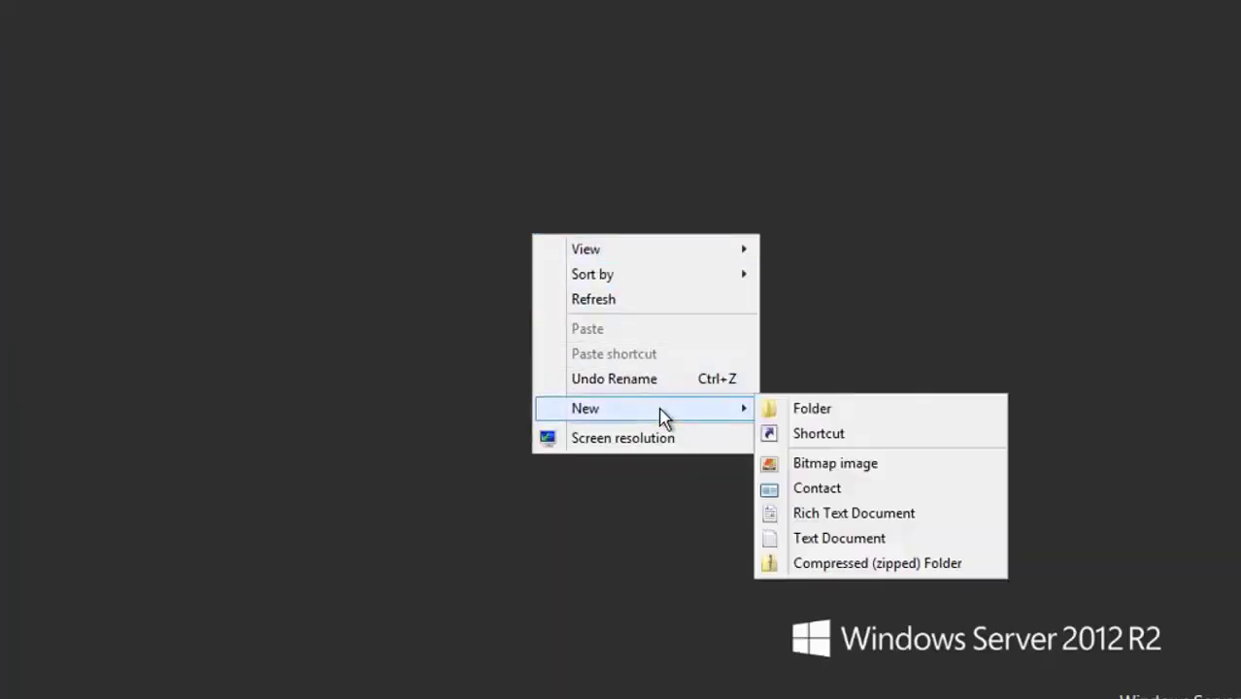
left_click(812, 409)
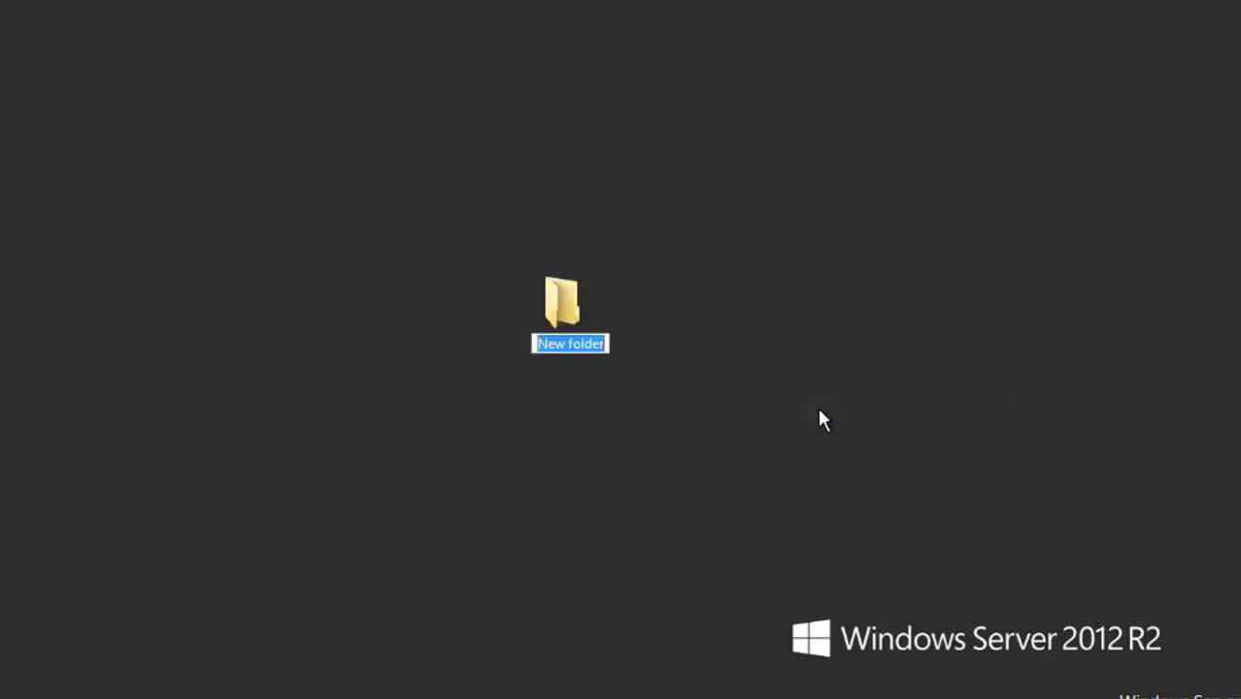
type("Ma")
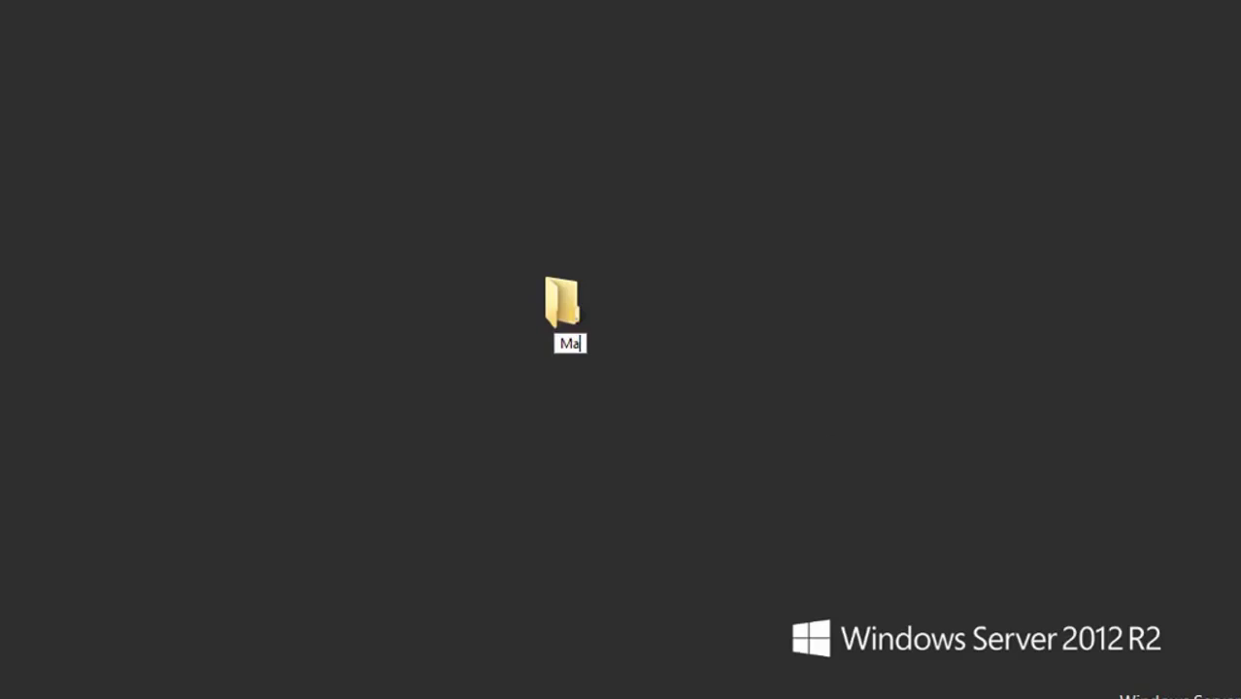
type("p Dr")
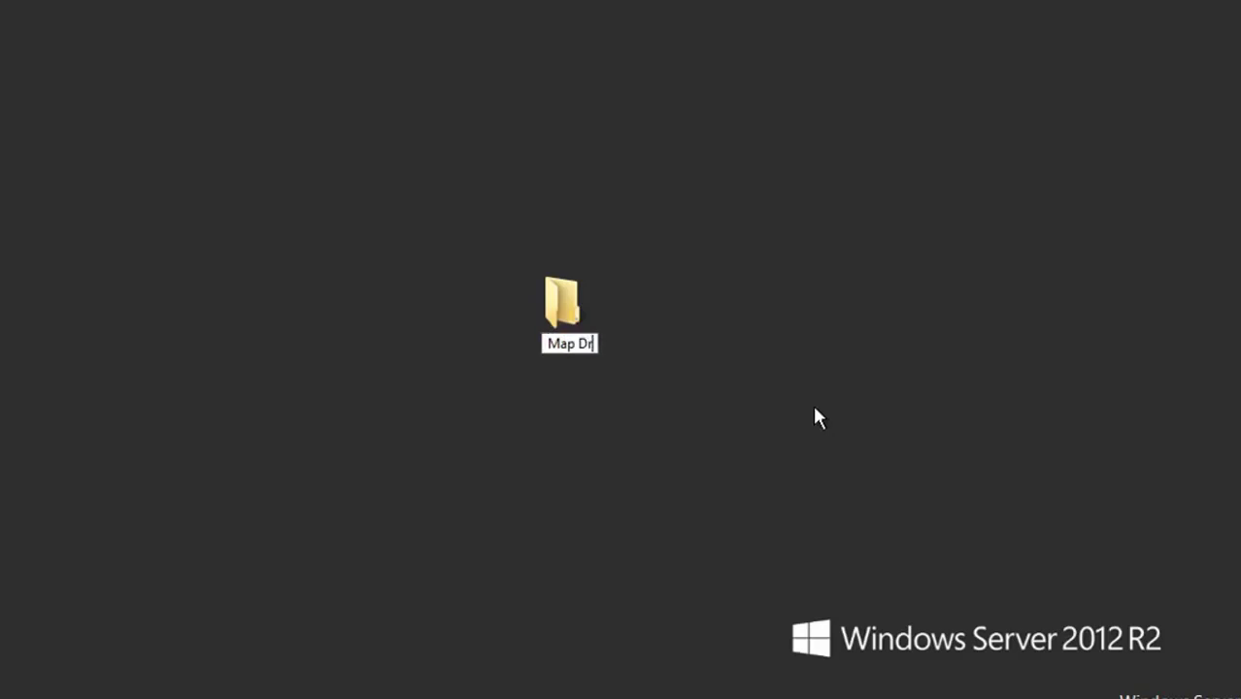
type("ive f")
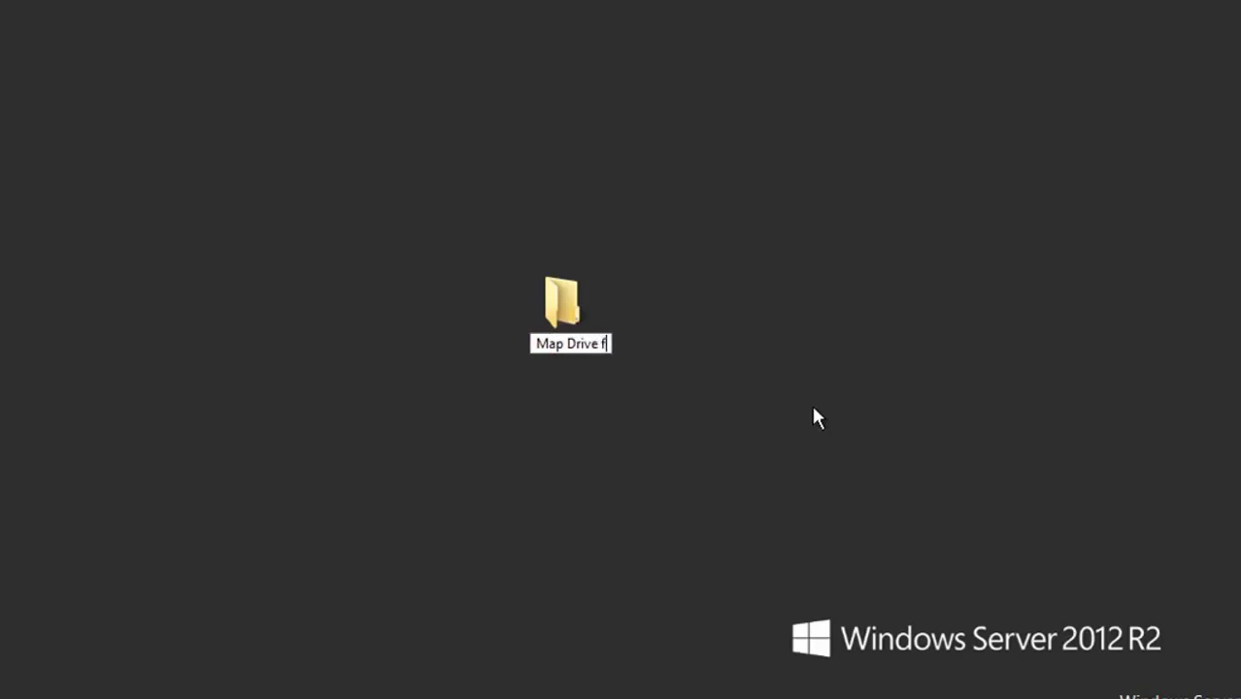
type("older")
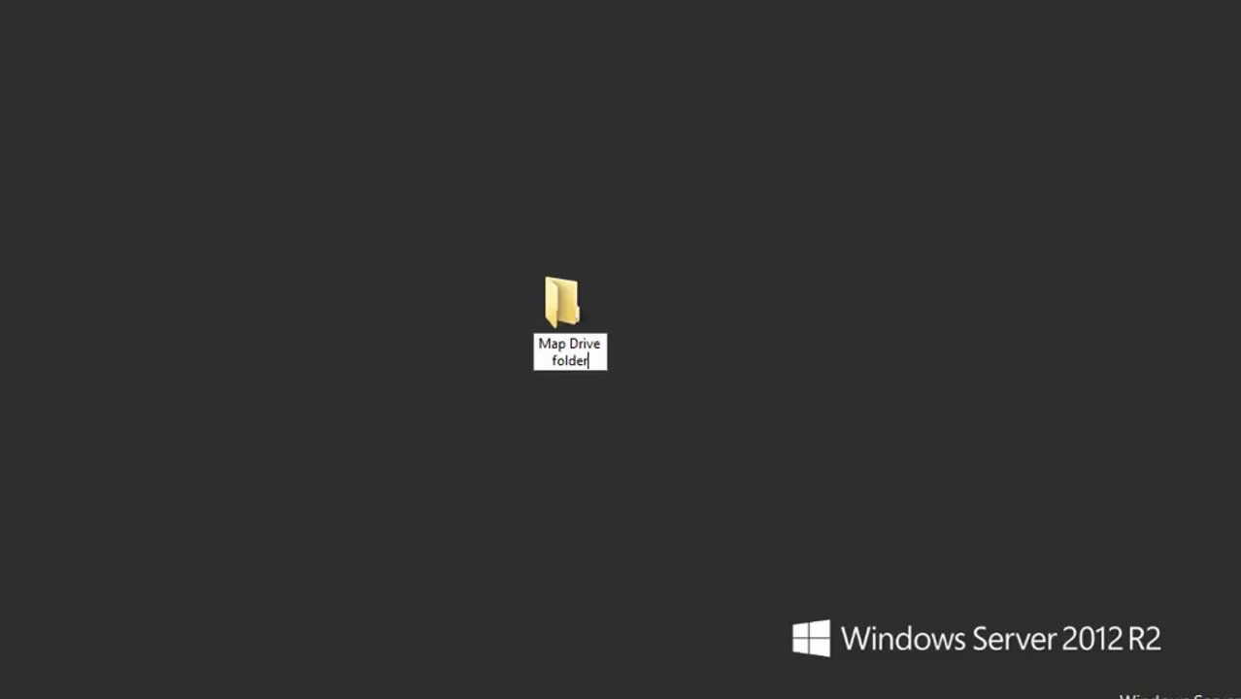
type("1")
key("Return")
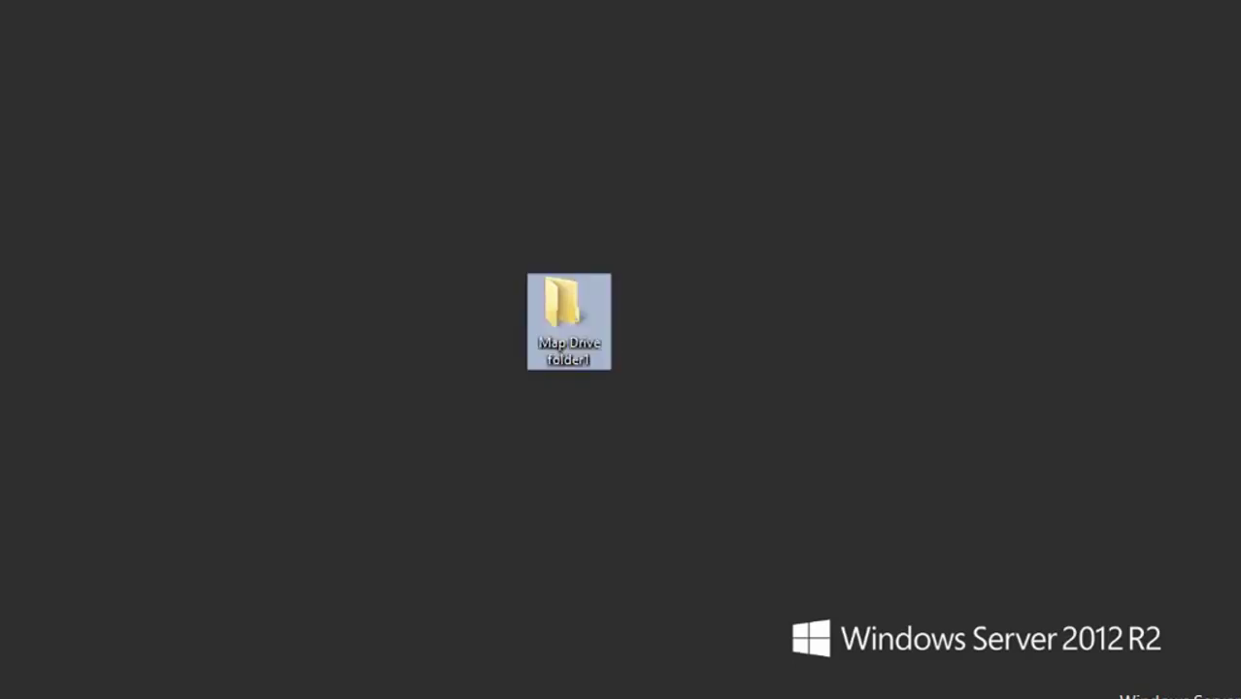
- Open the advanced sharing settings of Map Drive folder1 and enable sharing of the folder
right_click(559, 308)
left_click(653, 610)
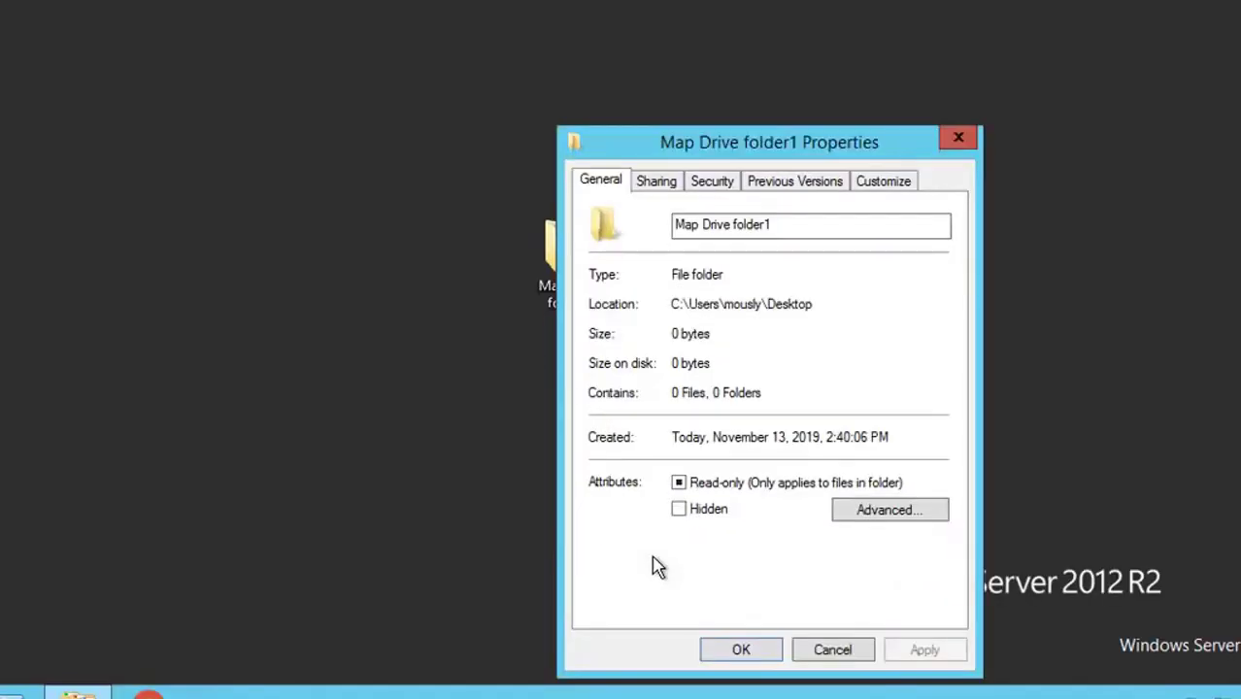
left_click(675, 187)
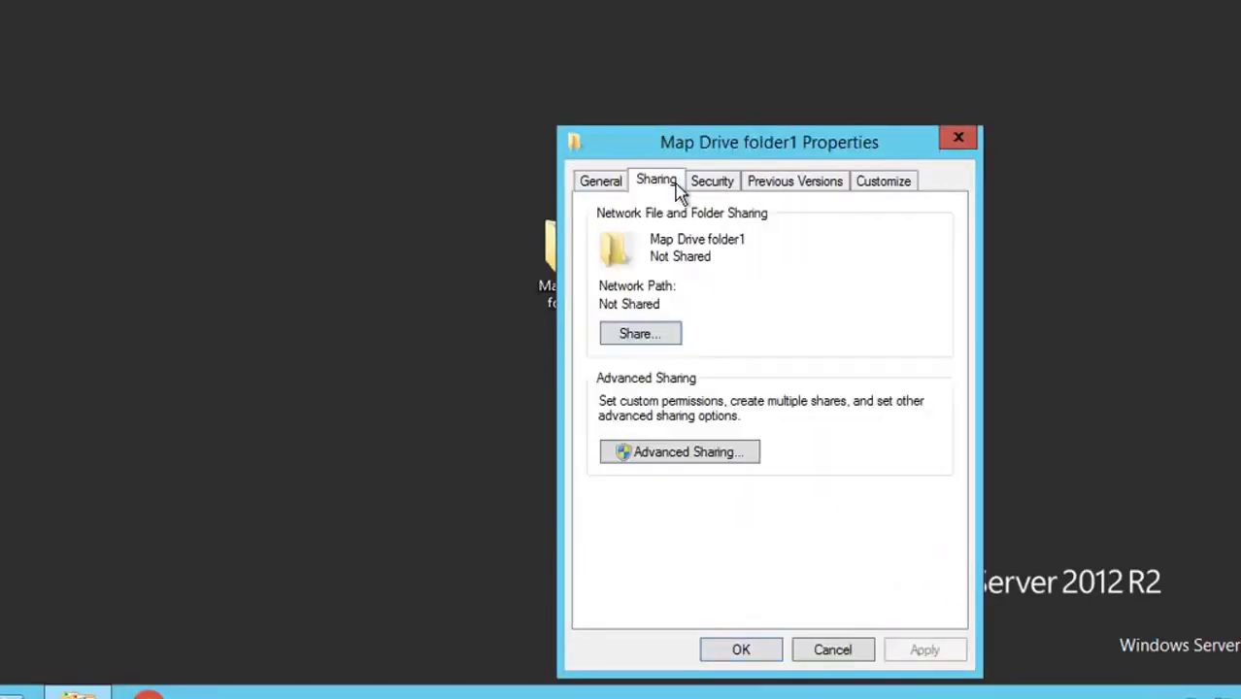
left_click(679, 457)
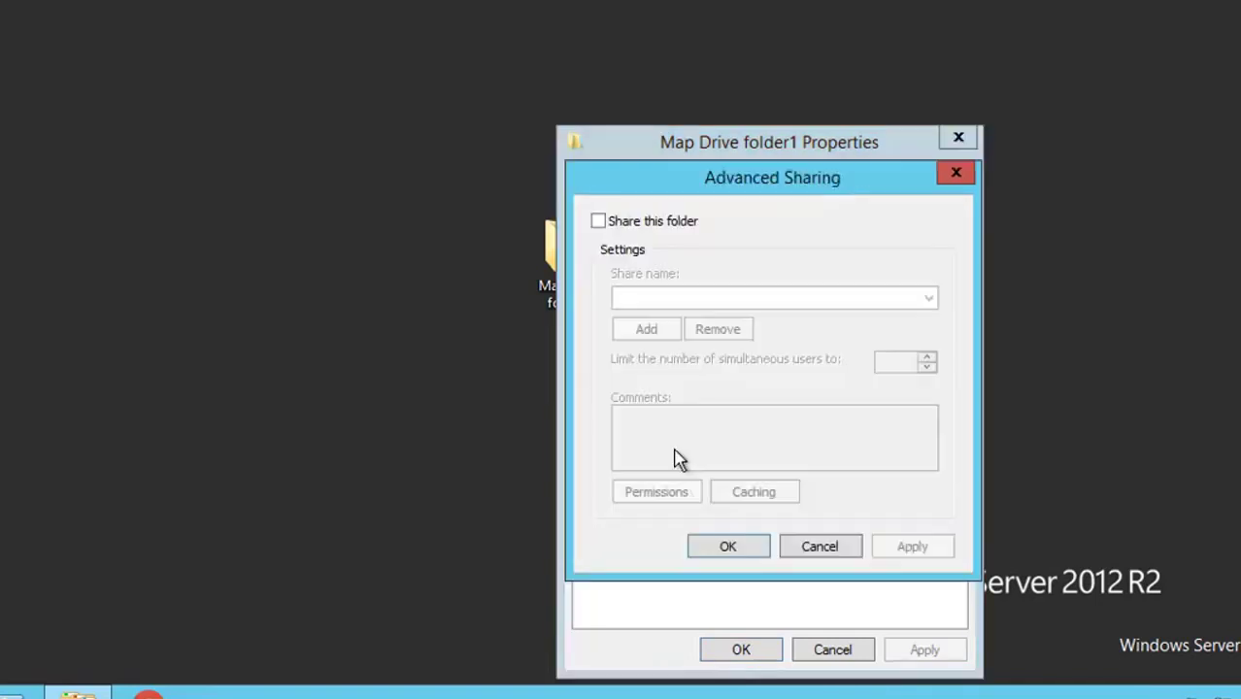
left_click(616, 223)
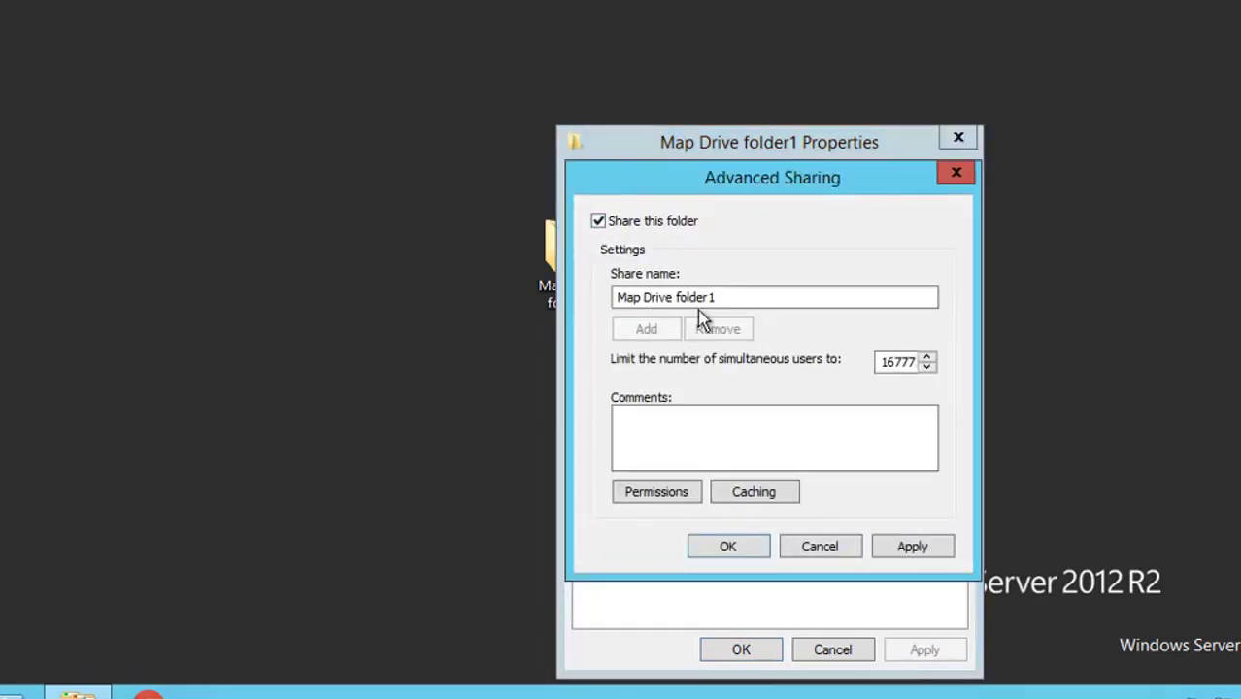
- Replace Everyone with user1 in the folder's share permissions, allow user1 Full Control, and confirm the sharing settings
left_click(666, 495)
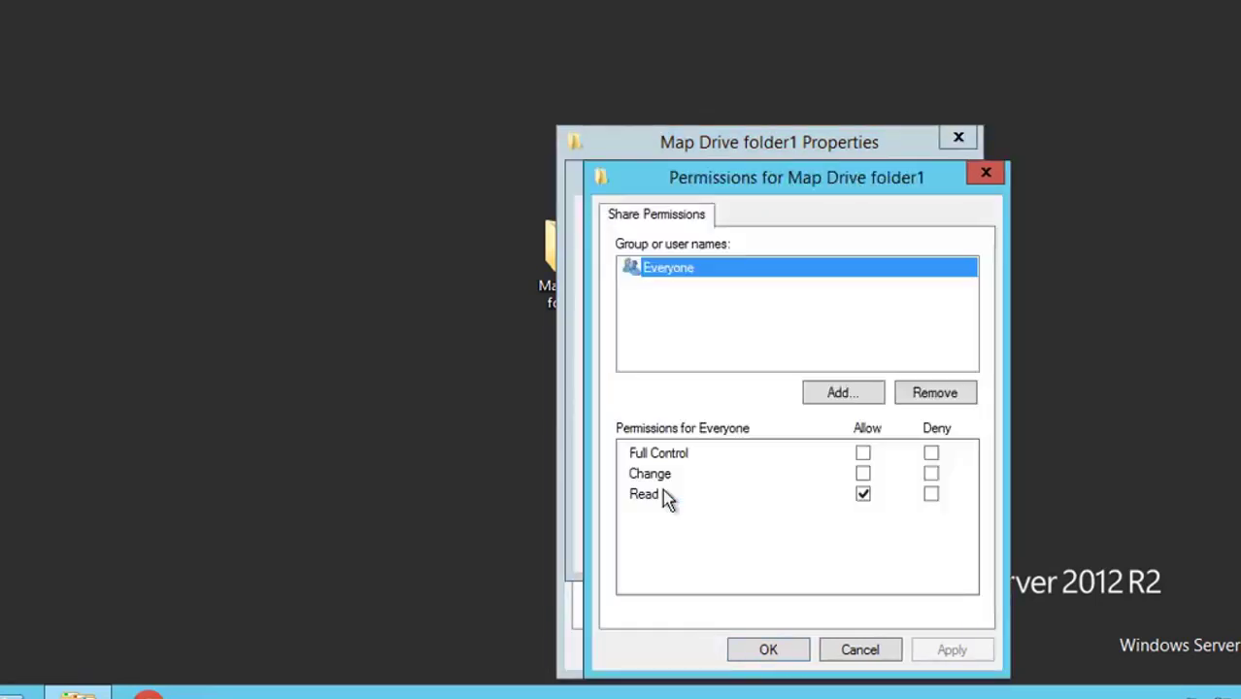
left_click(927, 397)
left_click(823, 394)
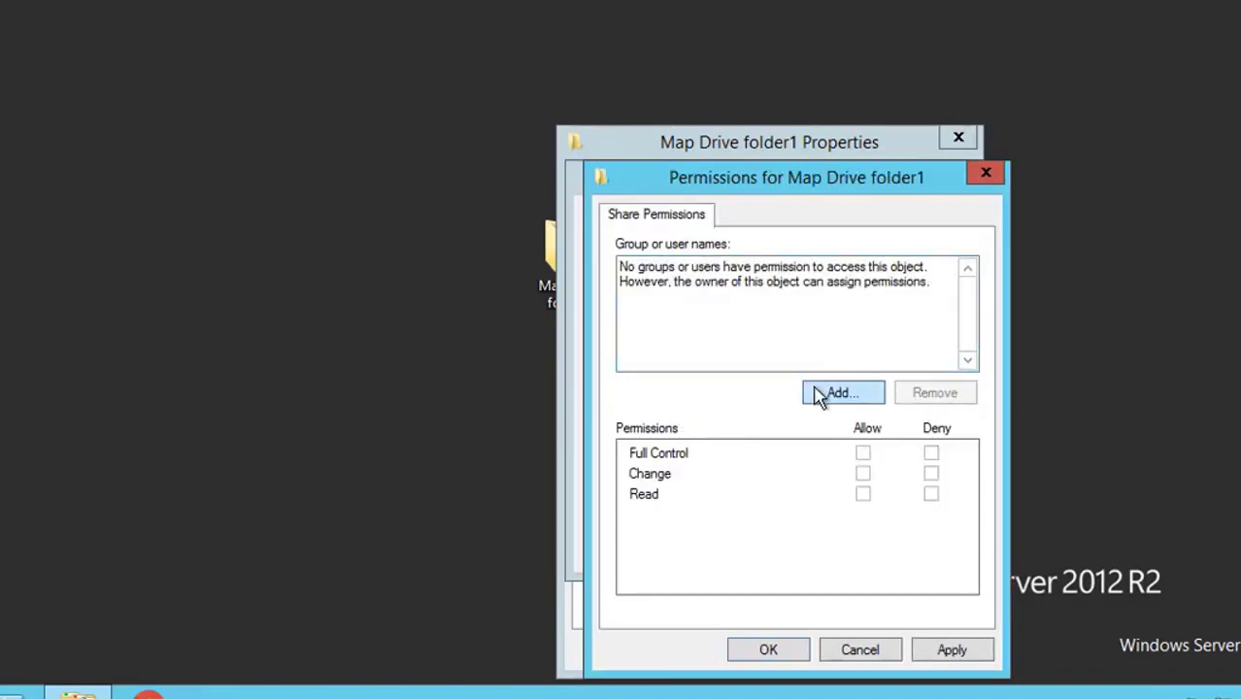
type("user1")
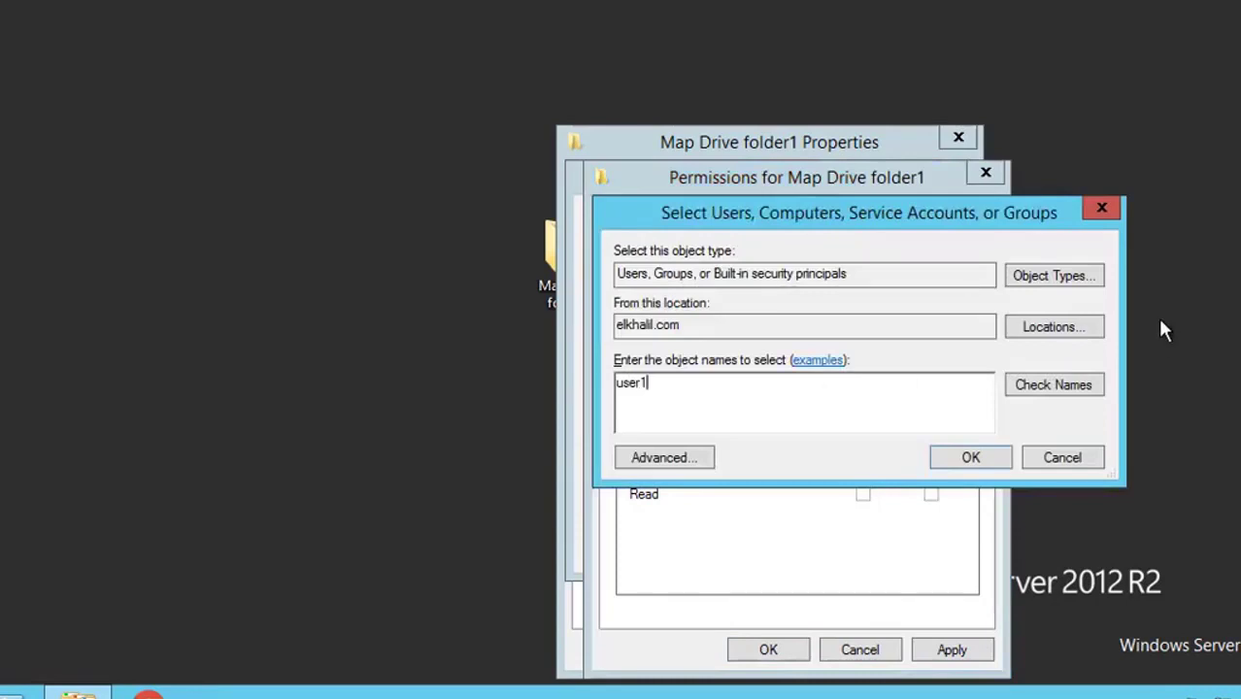
left_click(1073, 388)
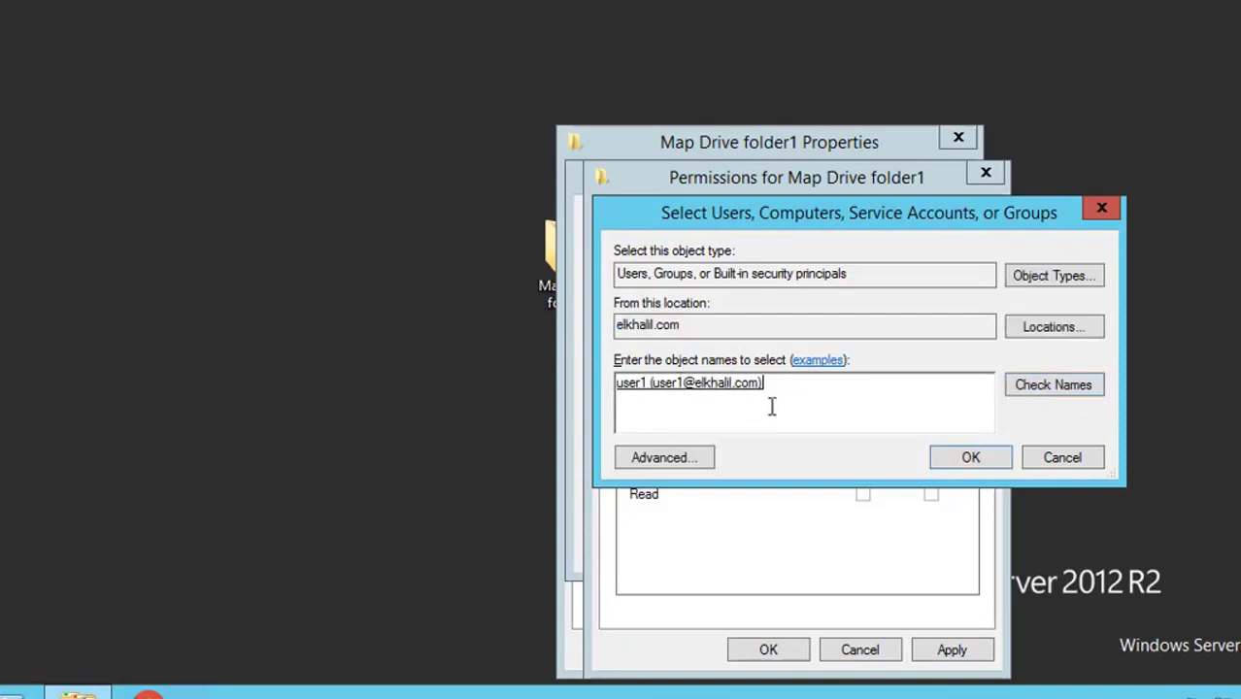
left_click(971, 457)
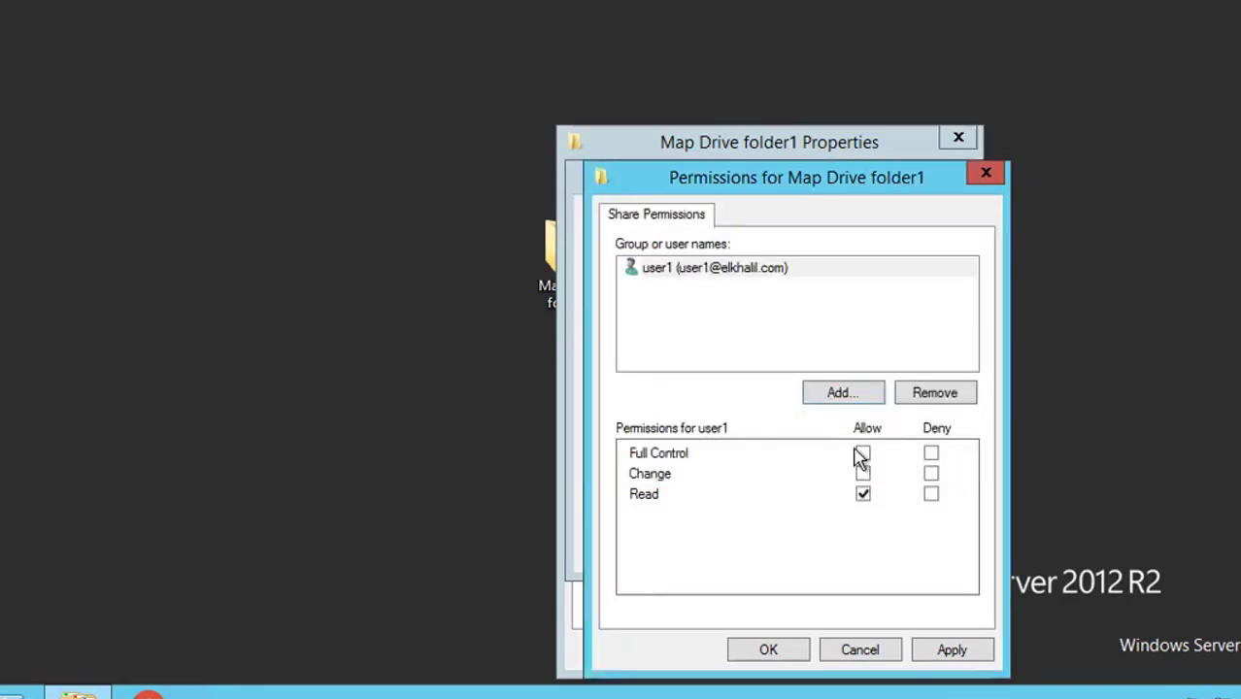
left_click(864, 453)
left_click(786, 653)
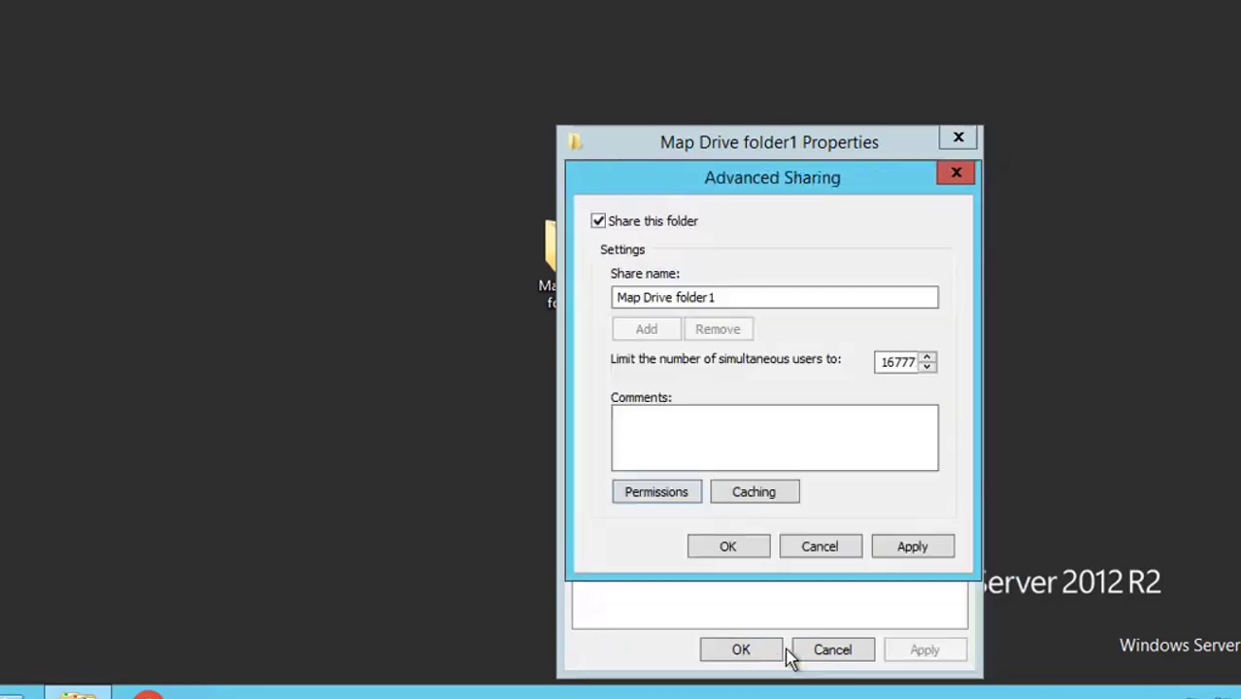
left_click(728, 547)
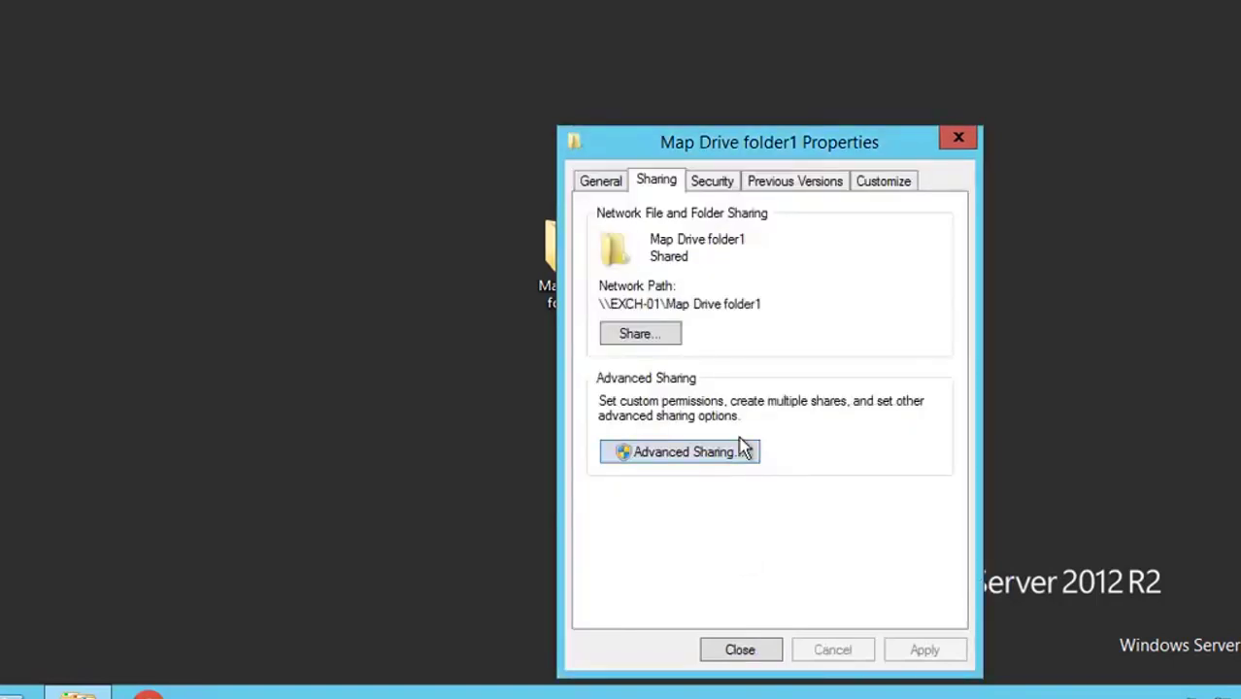
- Add user1 to the folder's security permissions with Full control allowed, and apply the change
left_click(719, 184)
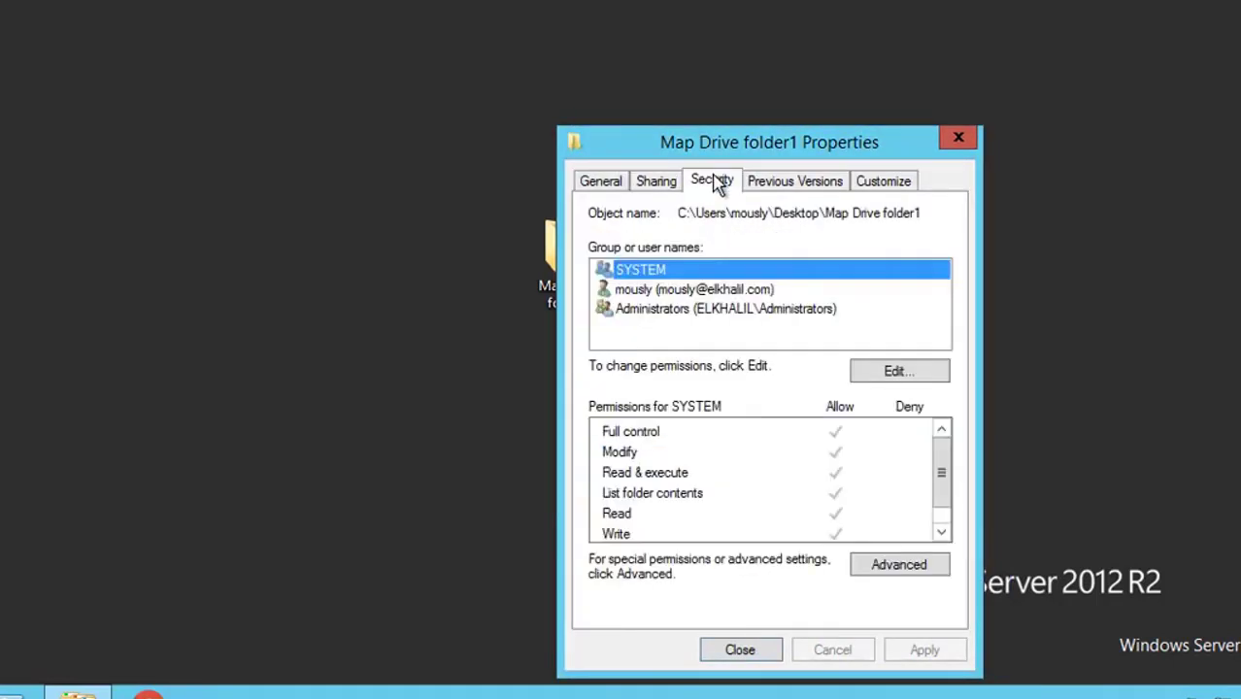
left_click(875, 374)
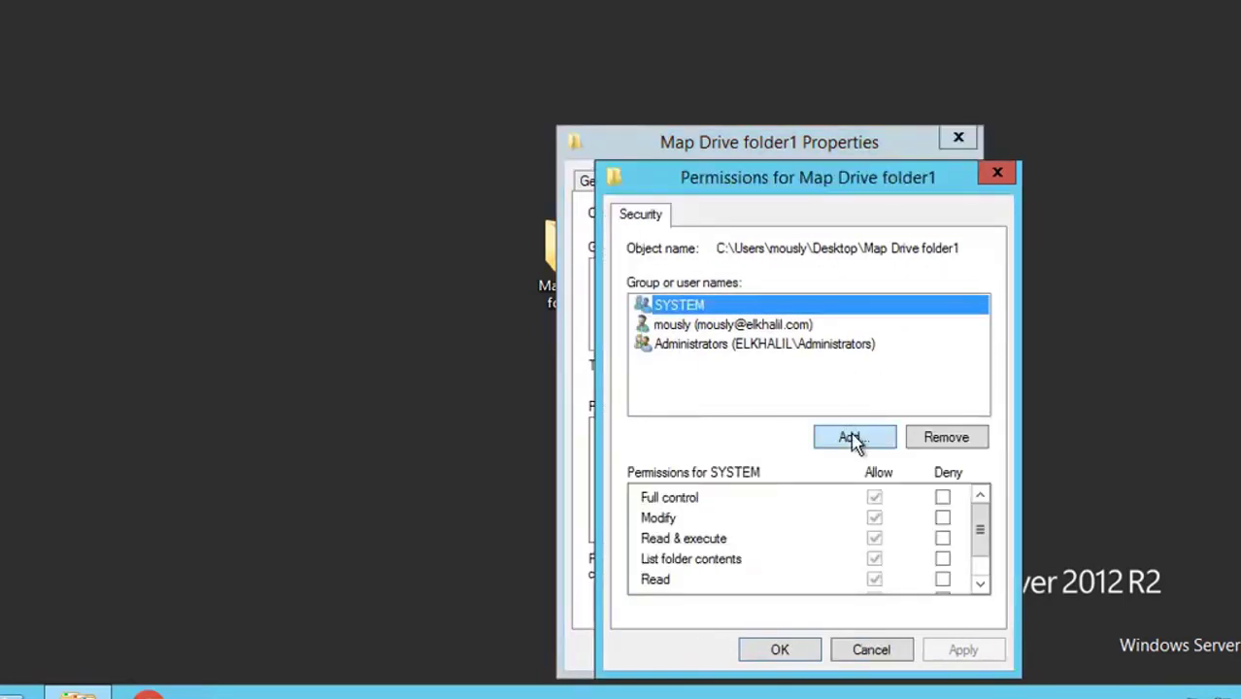
left_click(853, 437)
type("u")
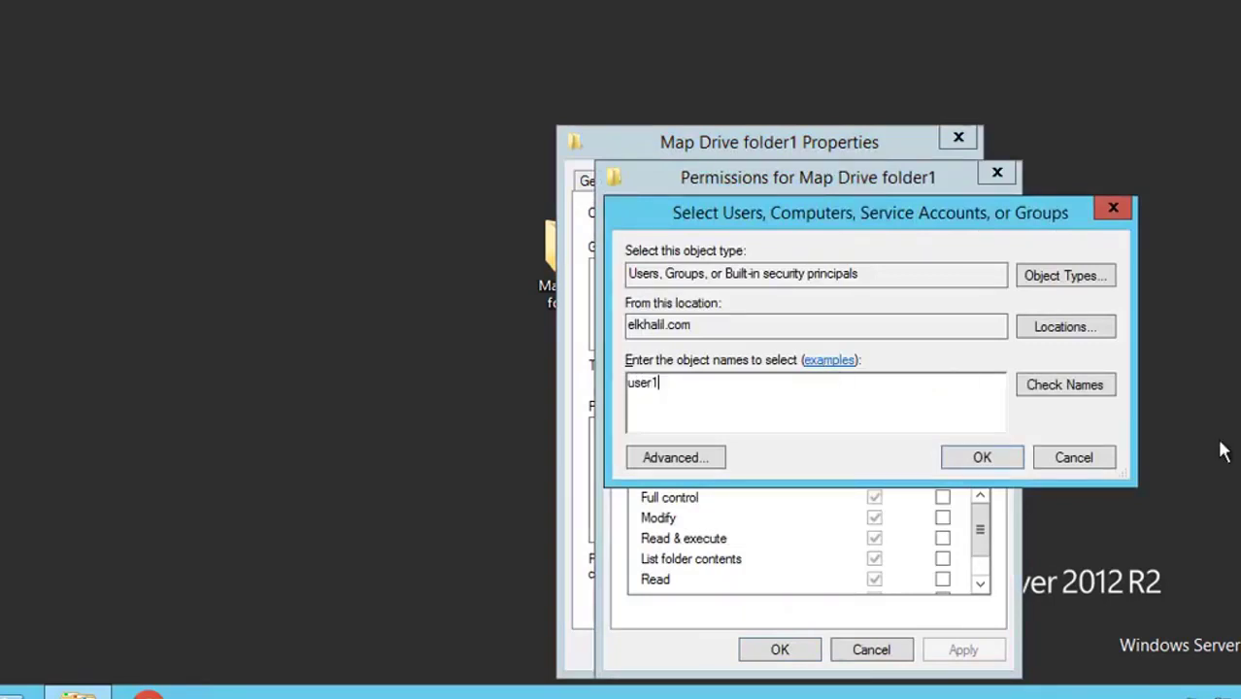
type("ser1")
left_click(1061, 385)
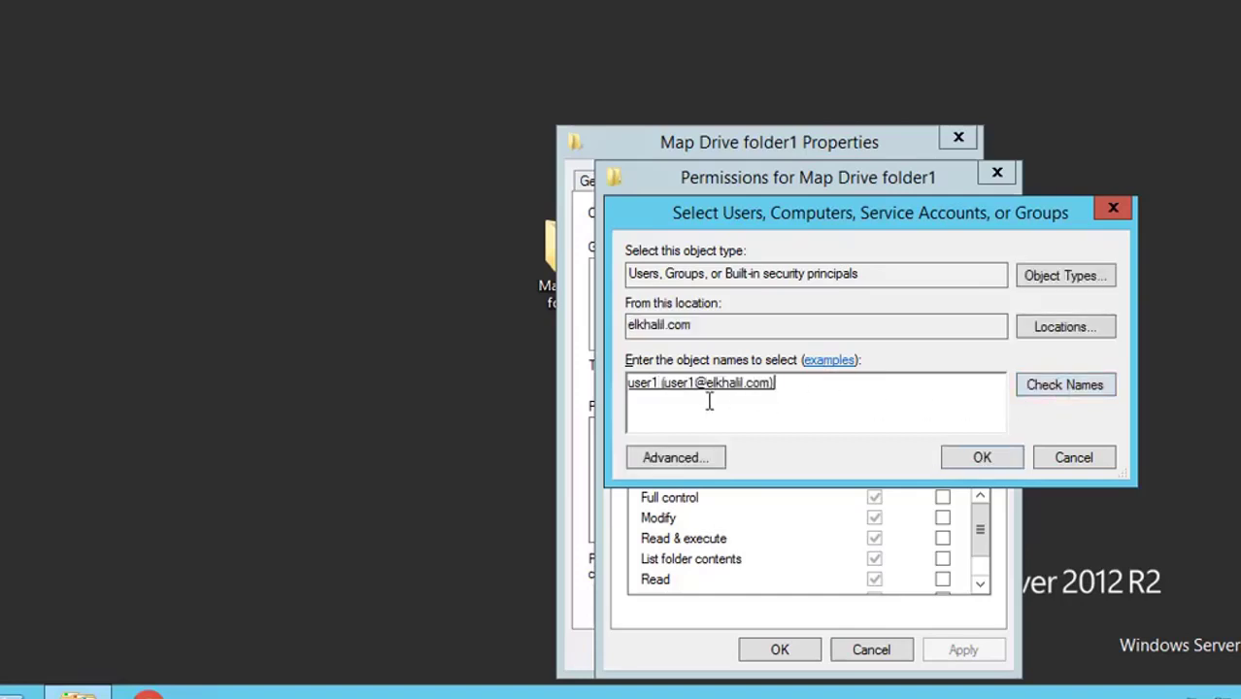
left_click(976, 462)
left_click(874, 497)
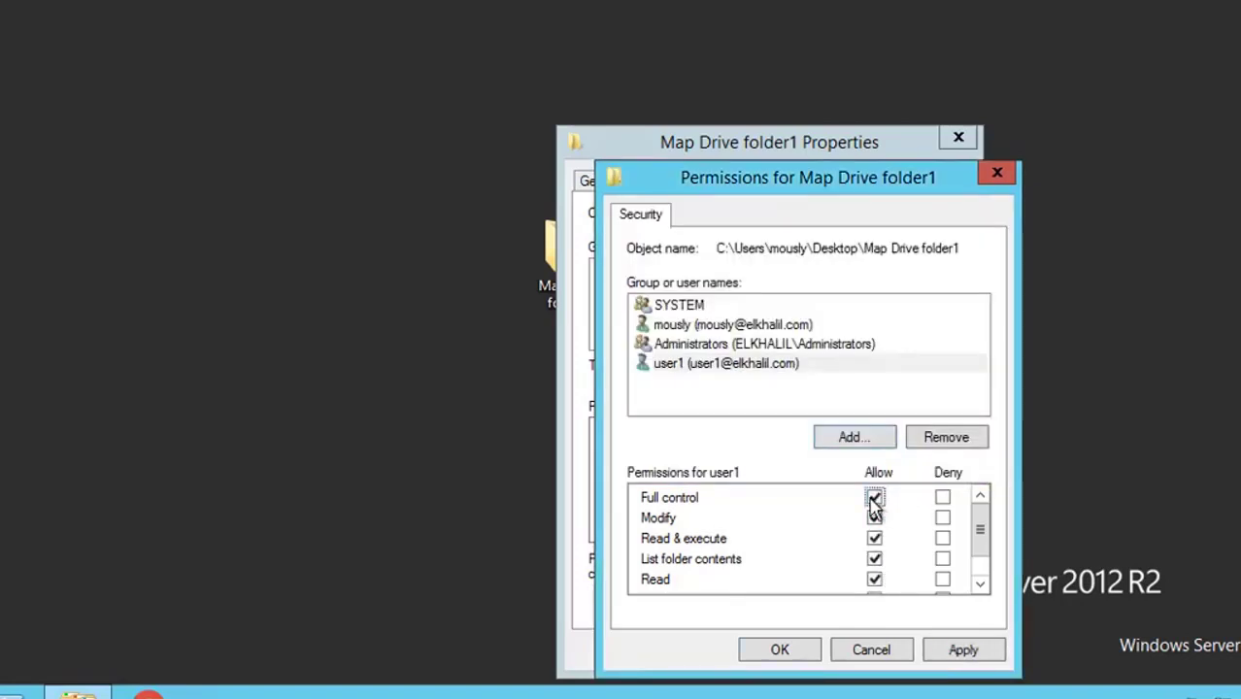
left_click(962, 650)
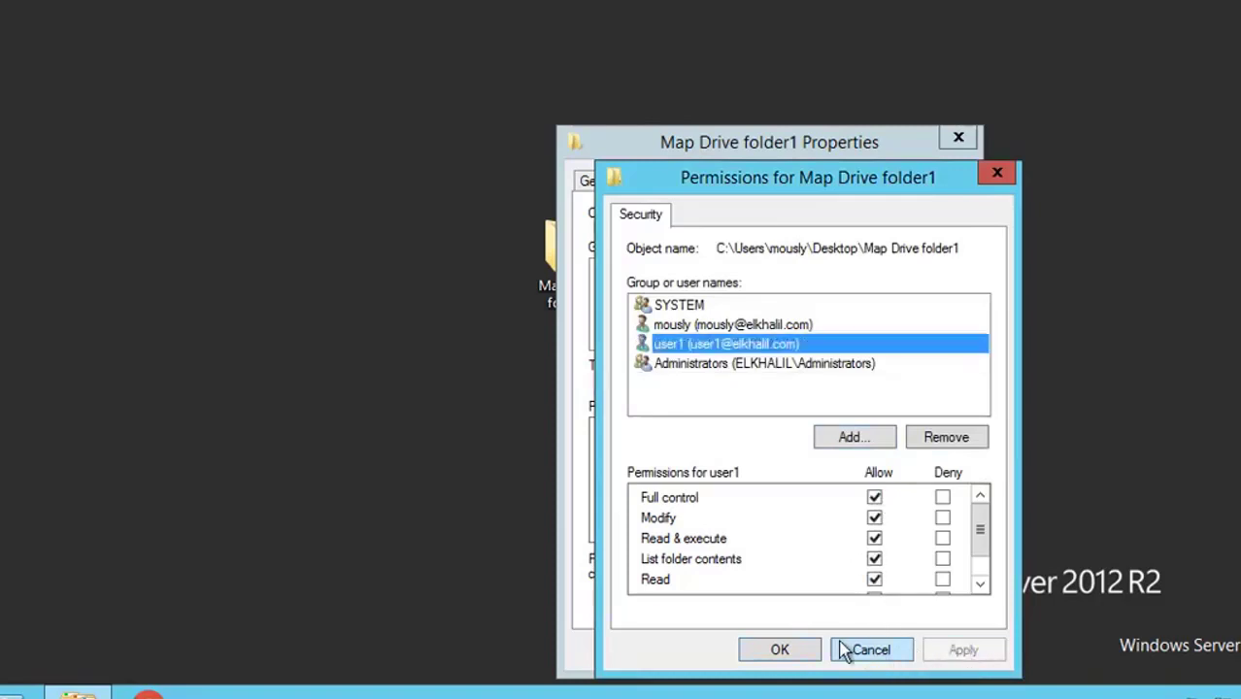
left_click(809, 650)
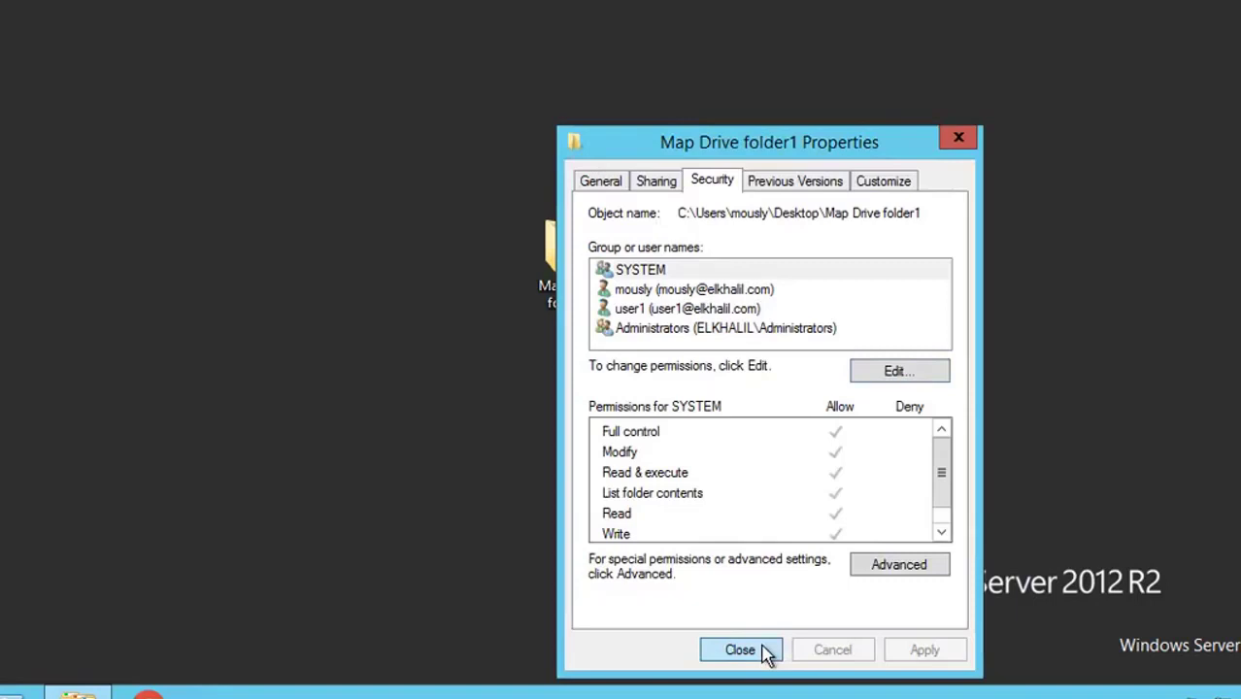
- Copy the network path of the shared Map Drive folder1 and close its properties
left_click(656, 181)
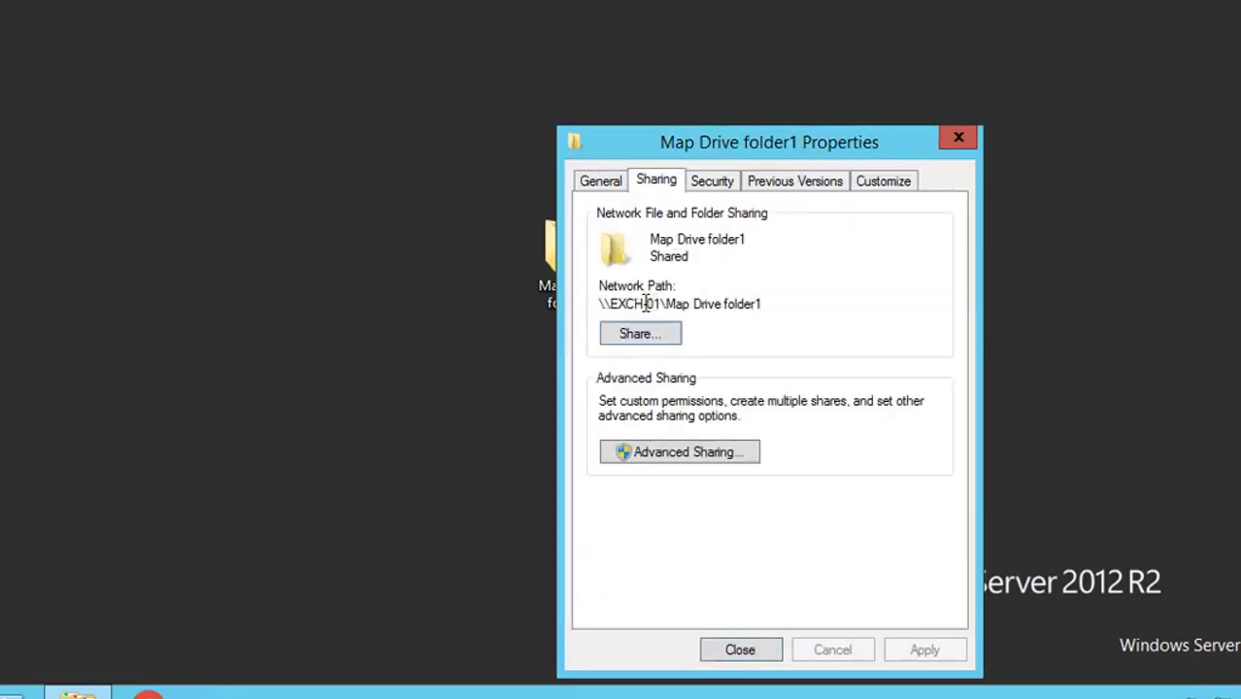
left_click_drag(764, 304, 590, 297)
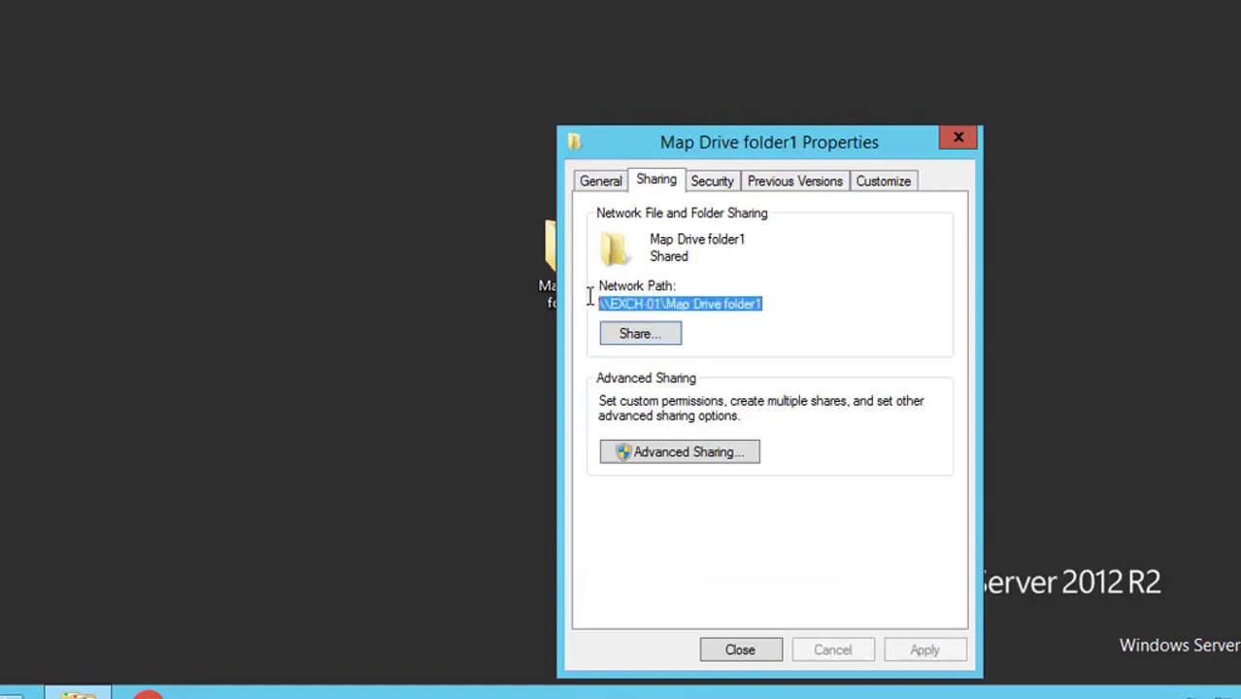
right_click(660, 308)
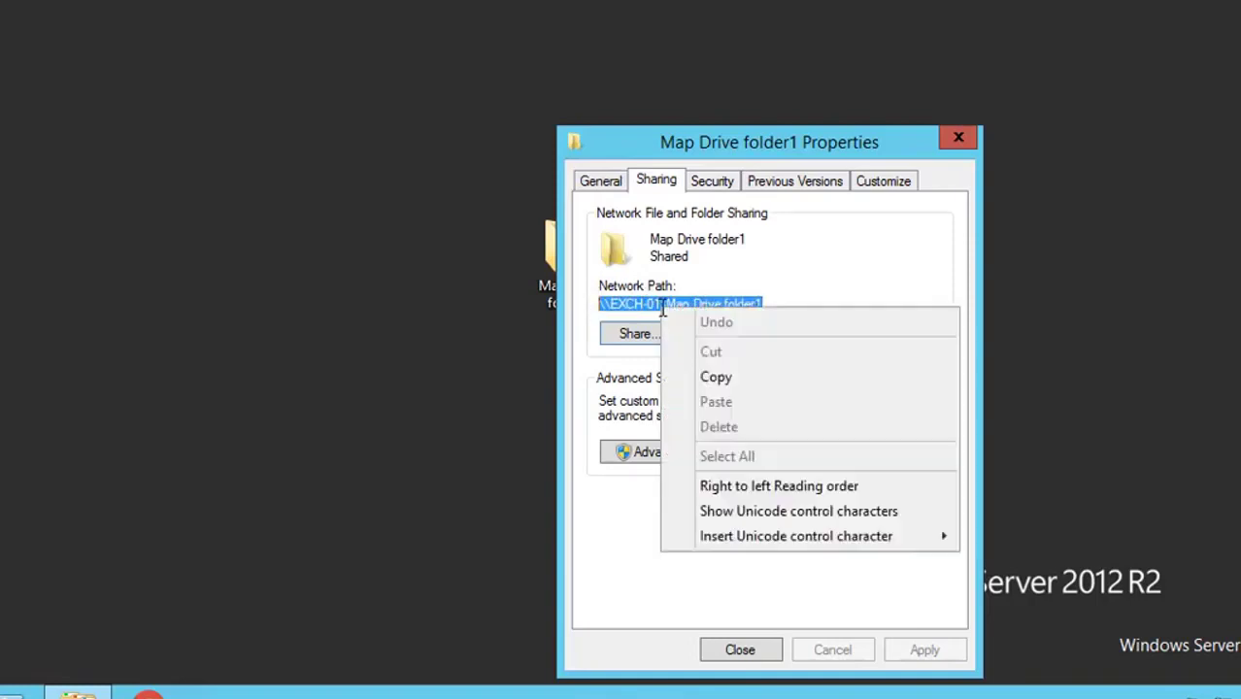
left_click(723, 375)
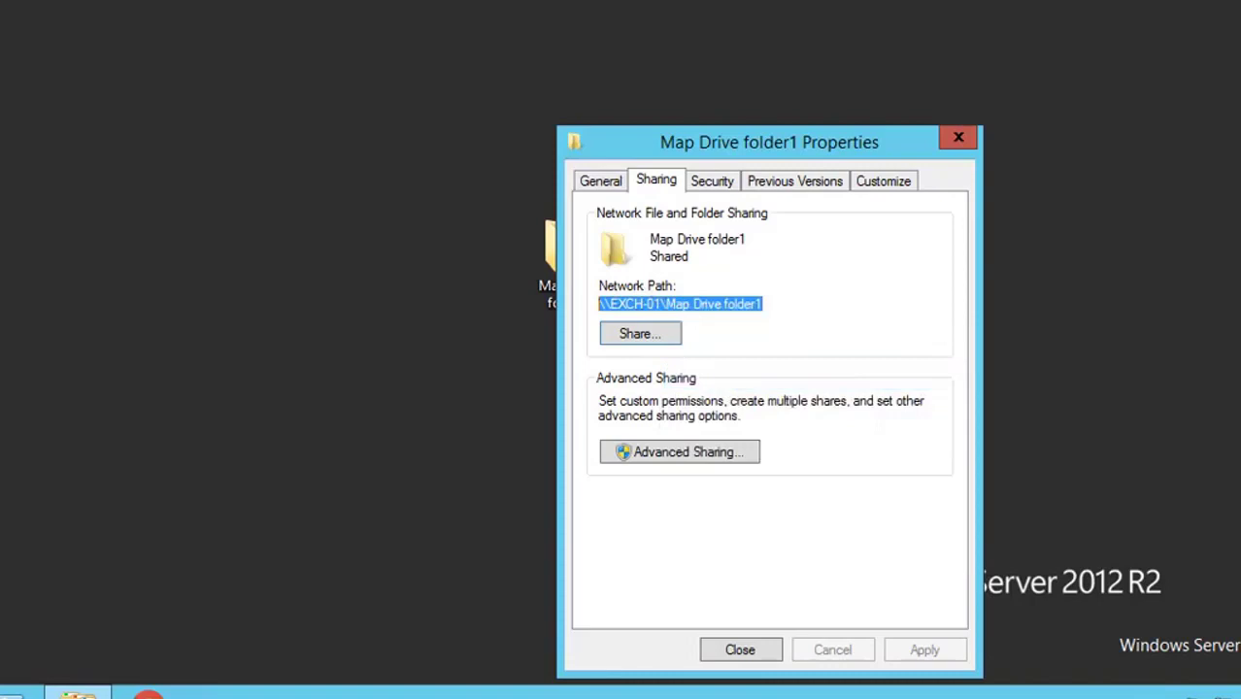
left_click(958, 140)
- Search for Group Policy Management on the server and open it
key("super")
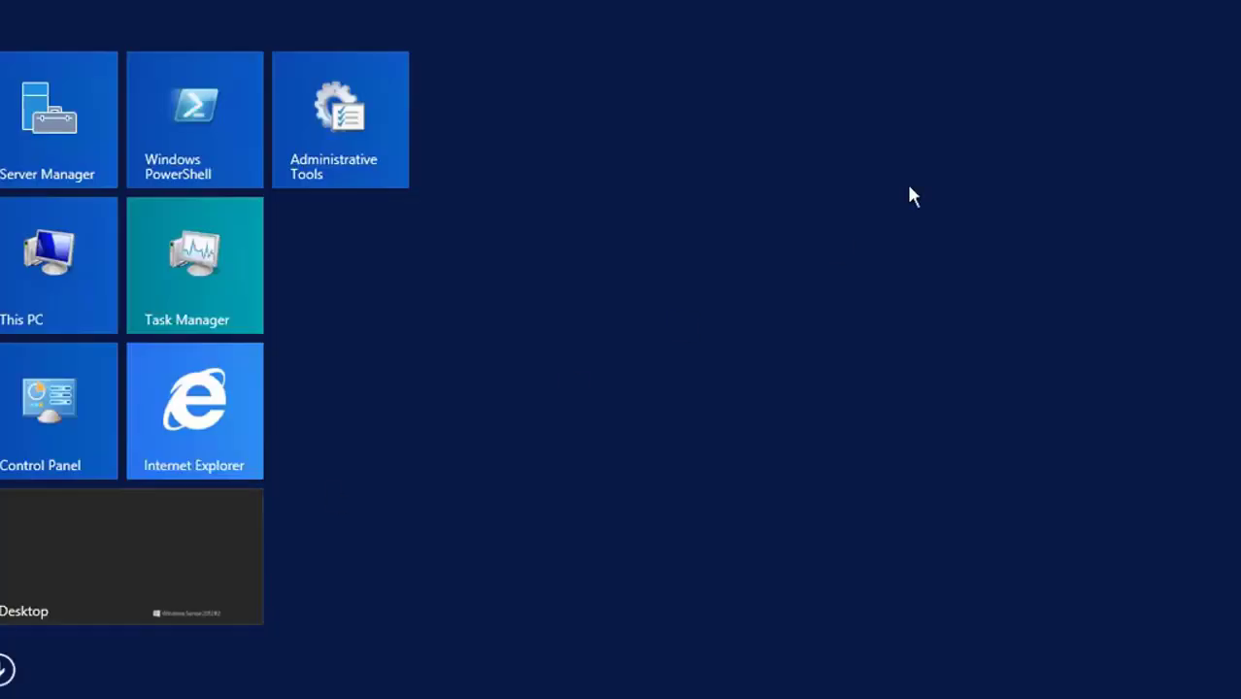
key("super+s")
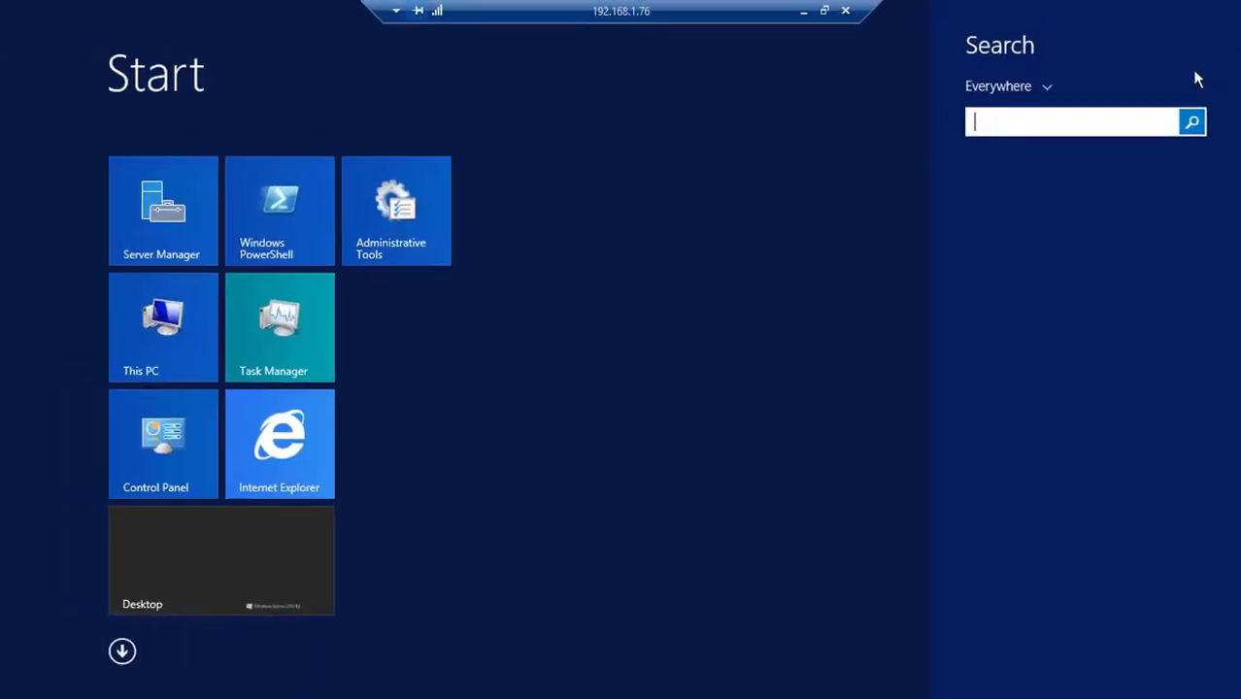
type("gro")
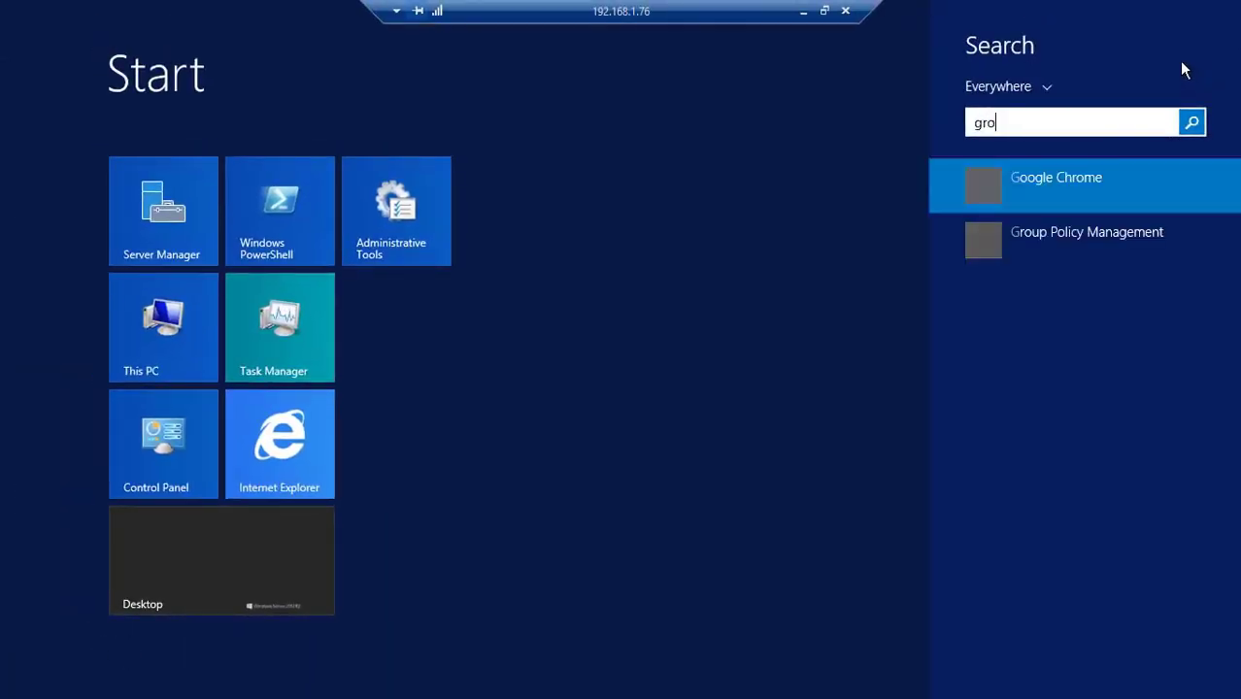
type("up Policy Management")
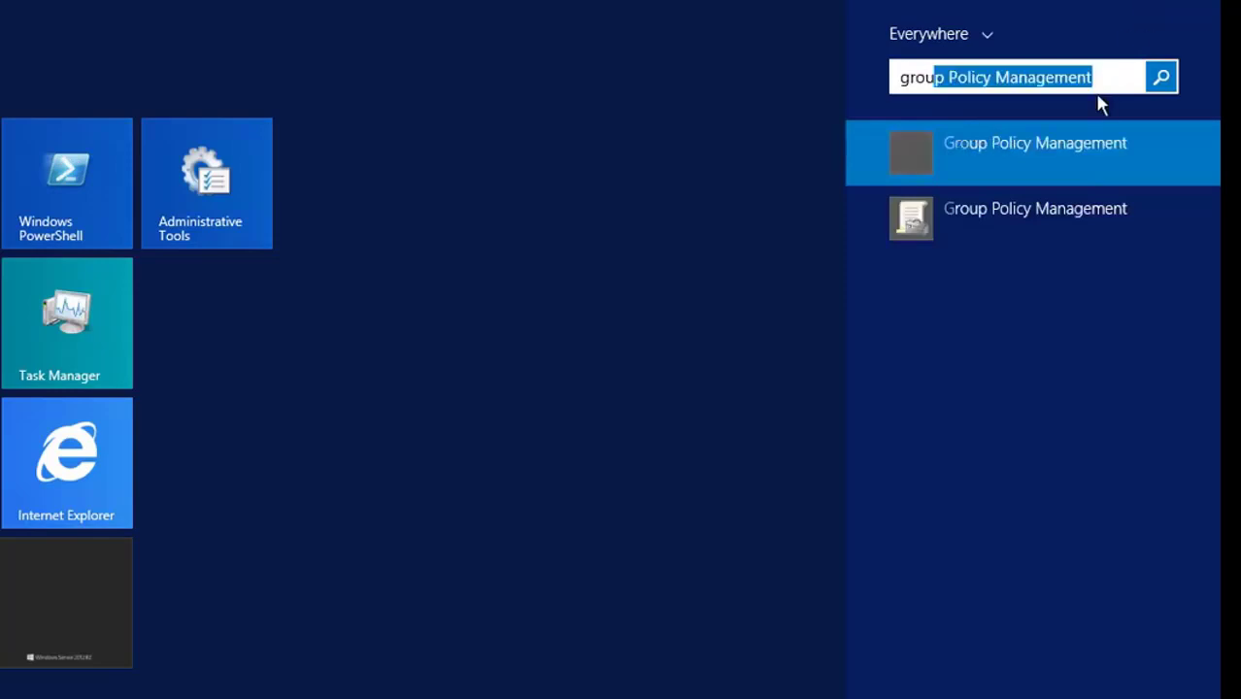
left_click(1047, 155)
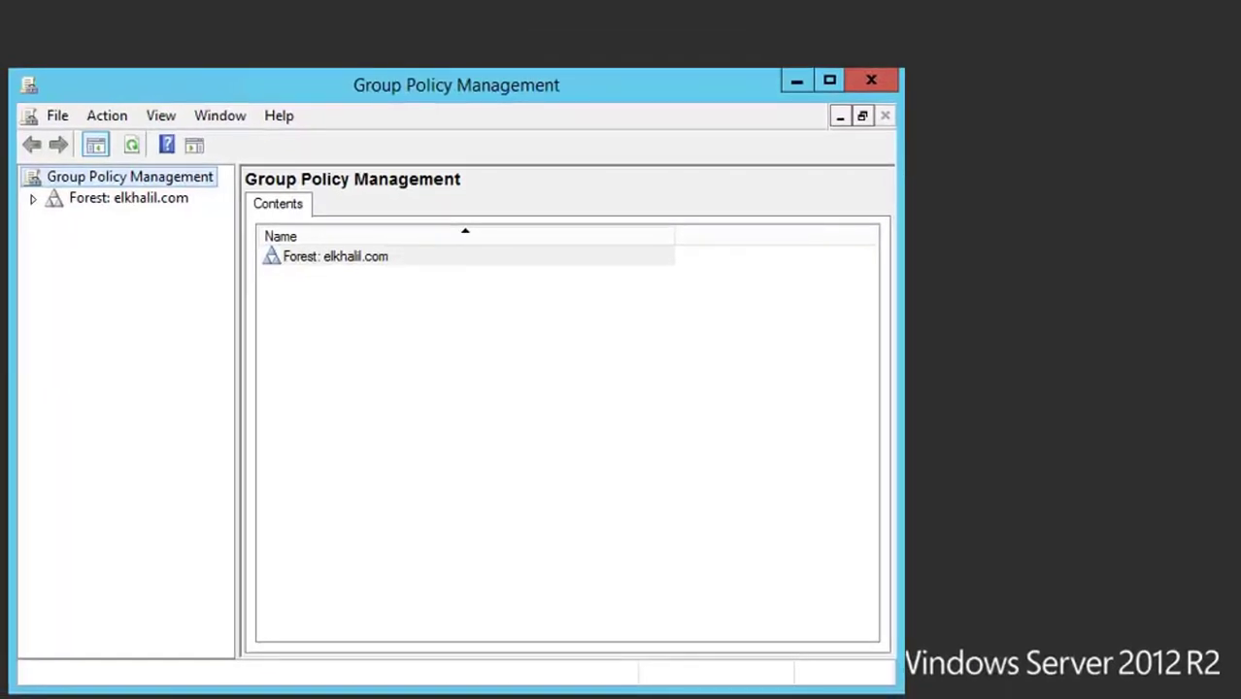
- Expand the elkhalil.com forest and its domain down to the organizational units
left_click(32, 200)
left_click(55, 218)
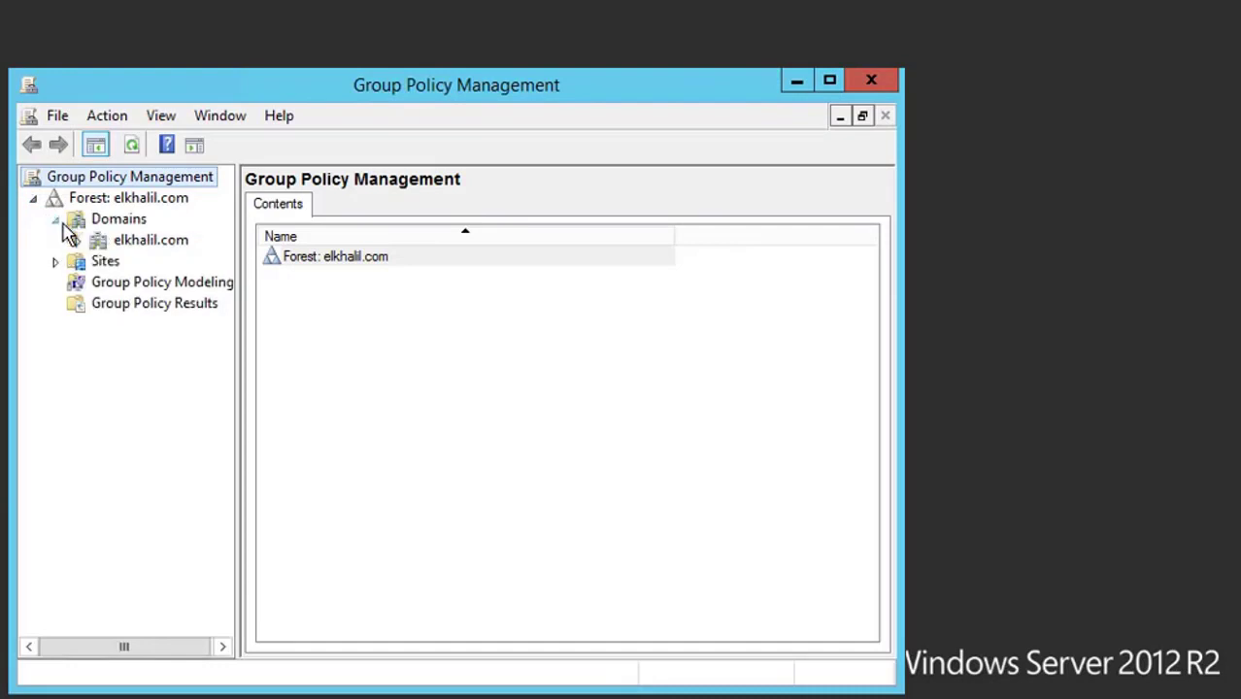
left_click(103, 244)
left_click(78, 241)
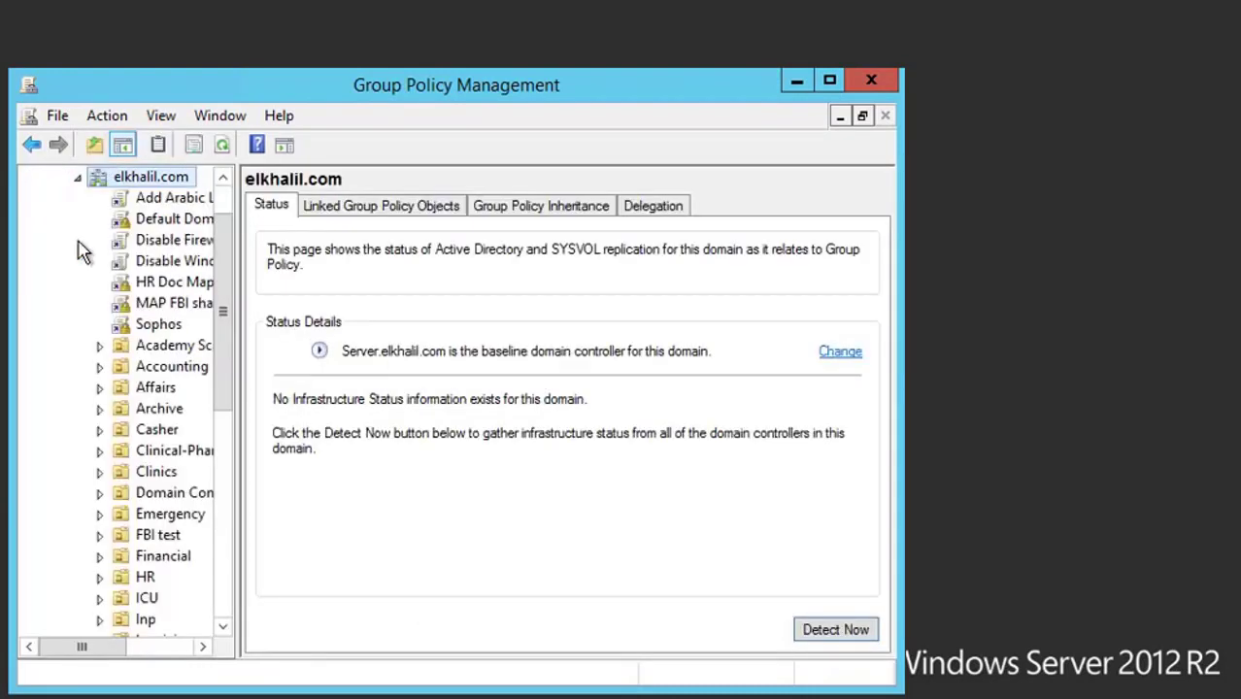
left_click(221, 486)
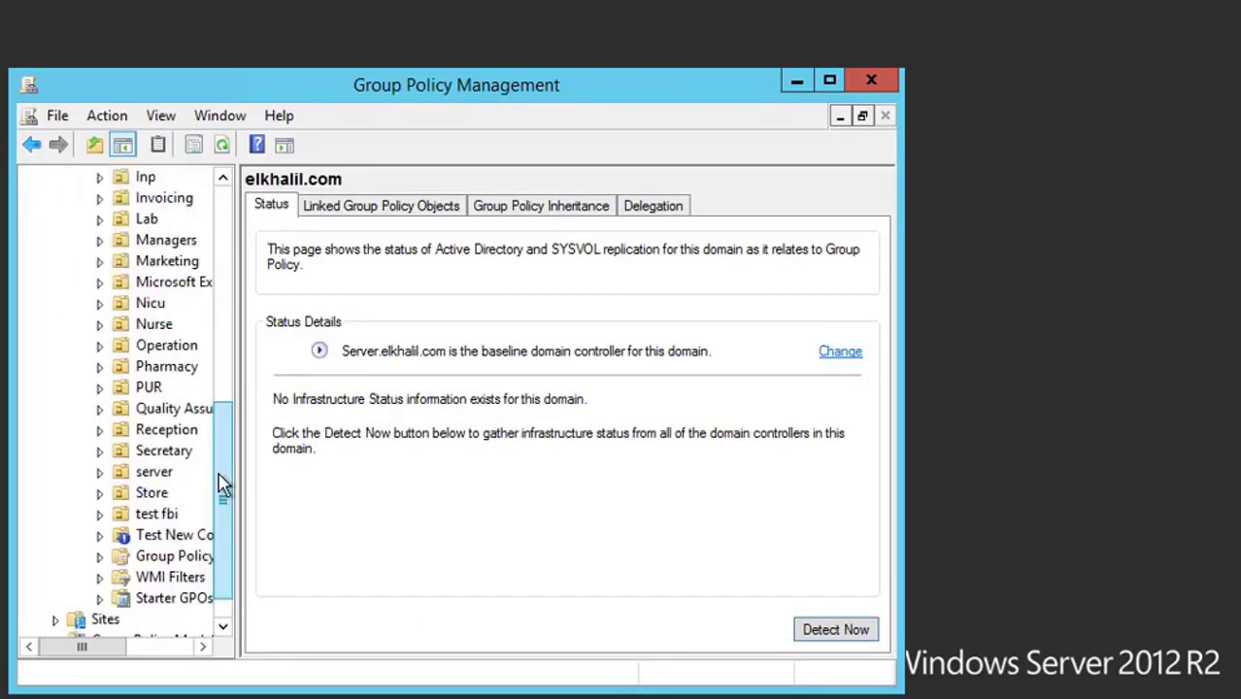
- Create a GPO named Map Drive1 linked to the Test New Config organizational unit
left_click(163, 545)
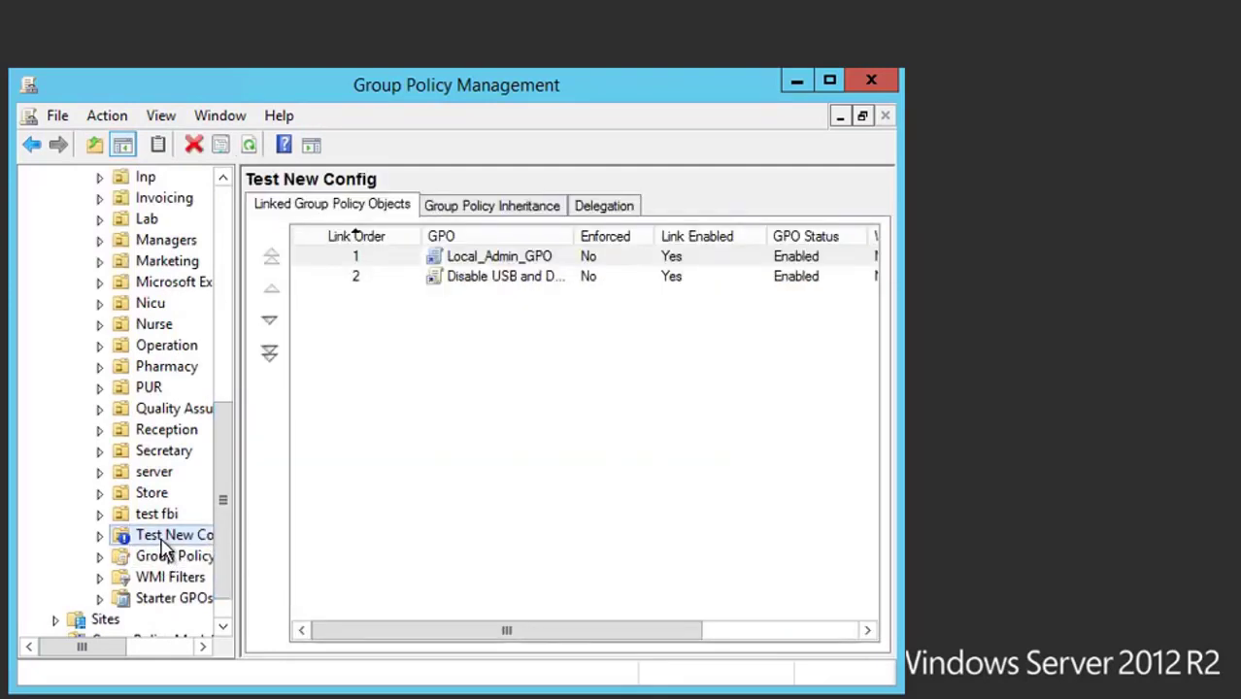
right_click(165, 549)
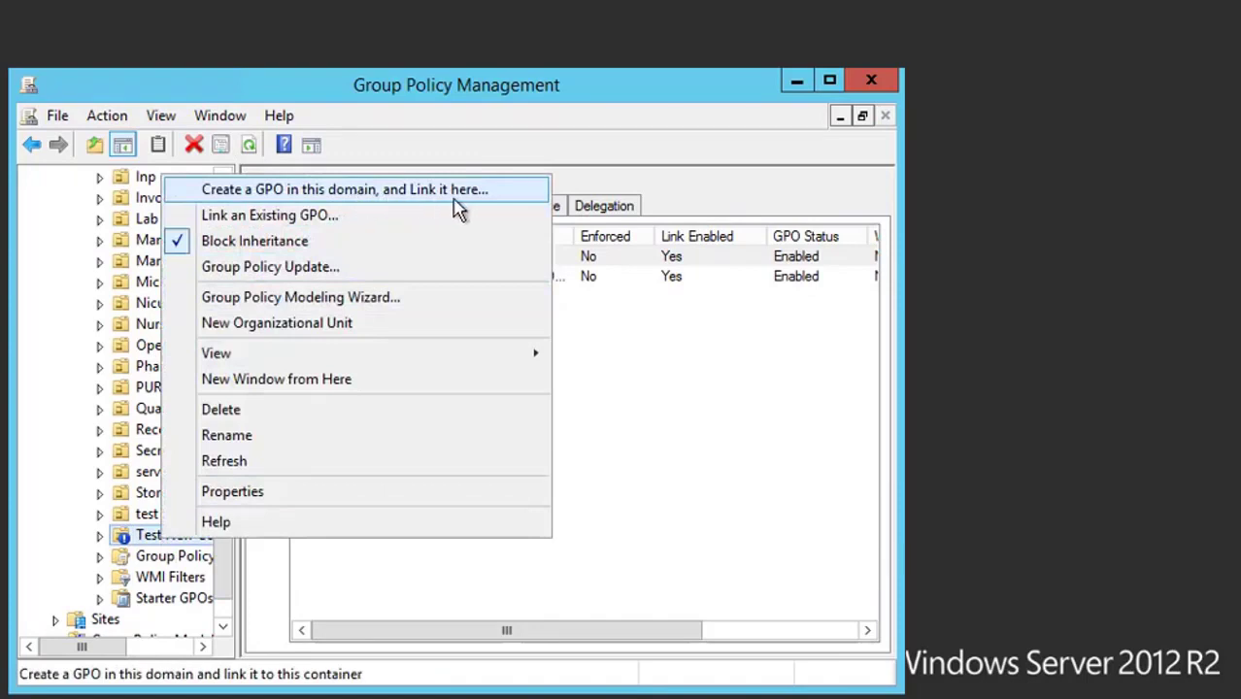
left_click(500, 200)
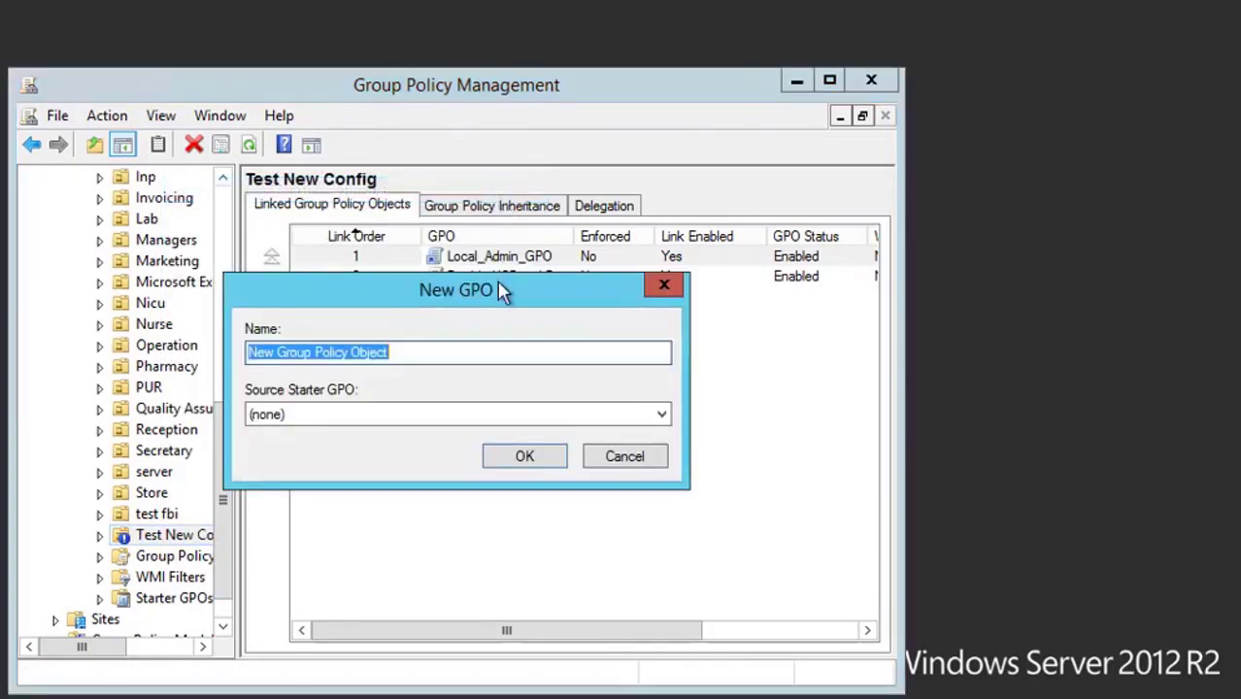
type("Map Drive1")
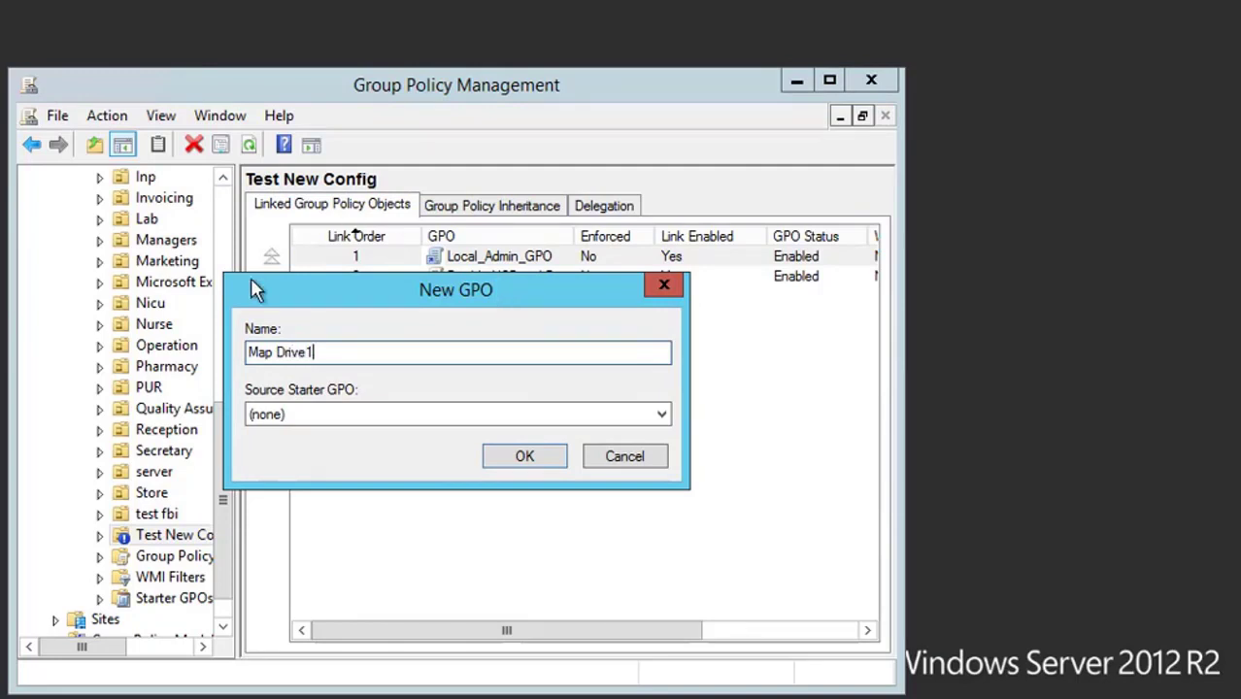
left_click(532, 460)
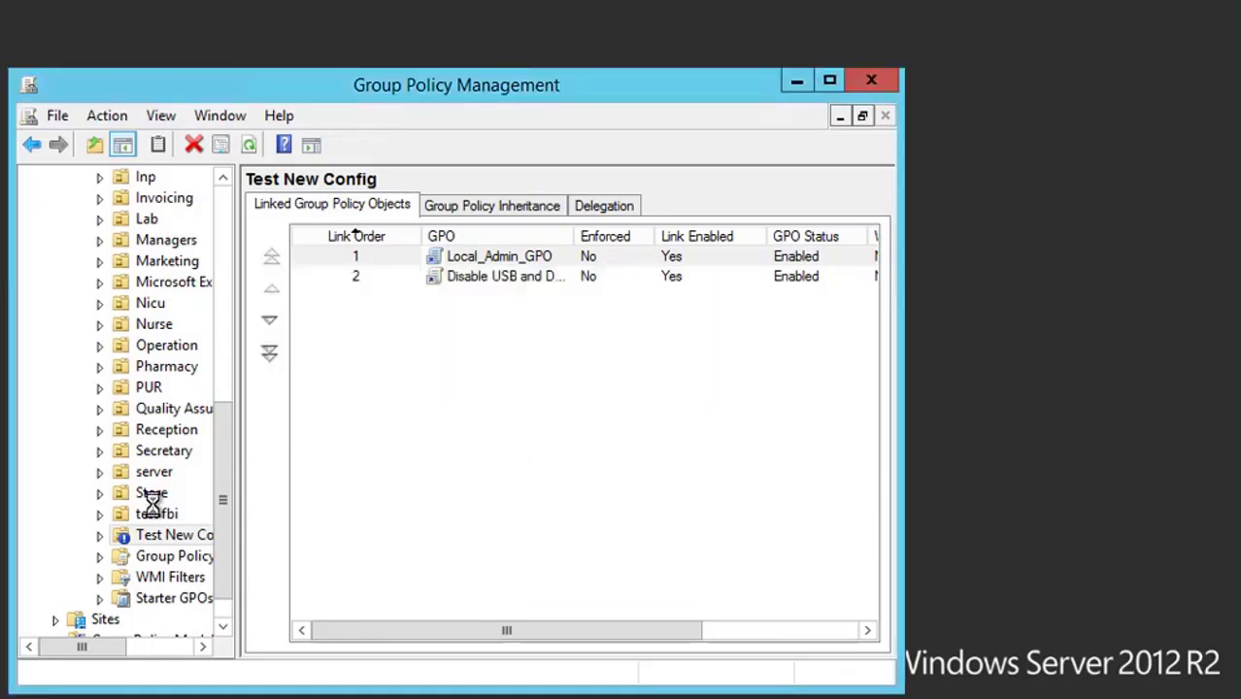
- Maximize the console, widen its tree, and display the settings report of the Map Drive1 GPO under Test New Config
left_click(99, 535)
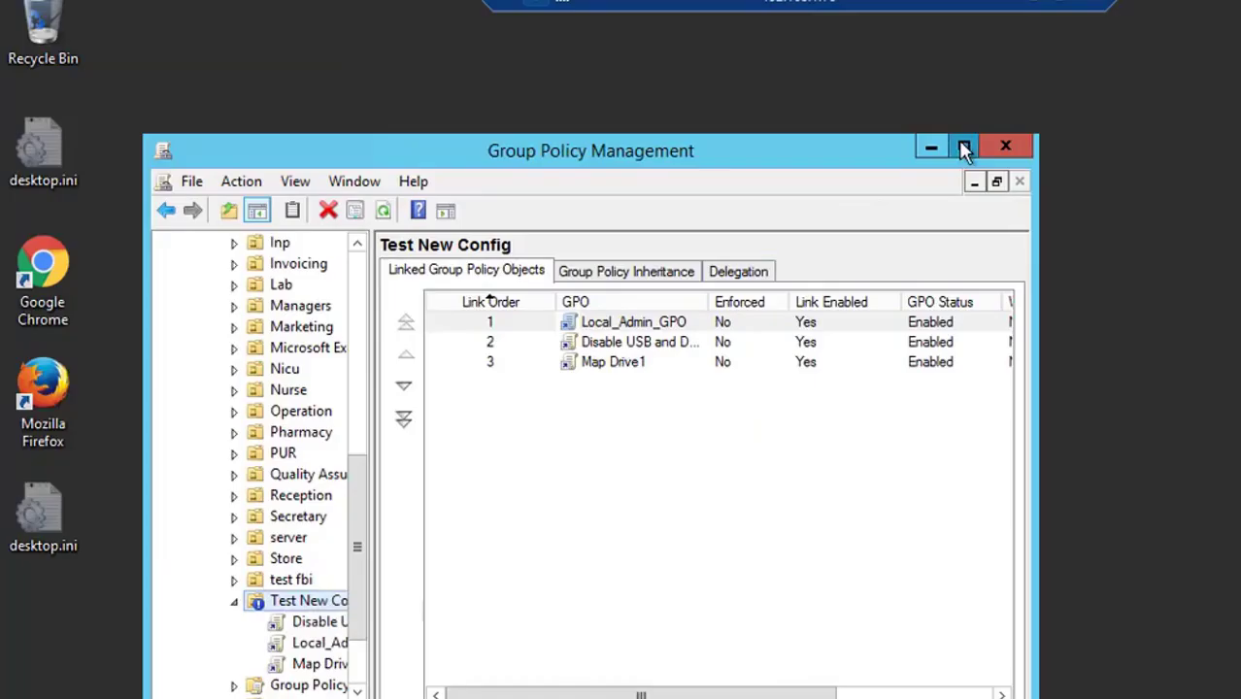
left_click(829, 80)
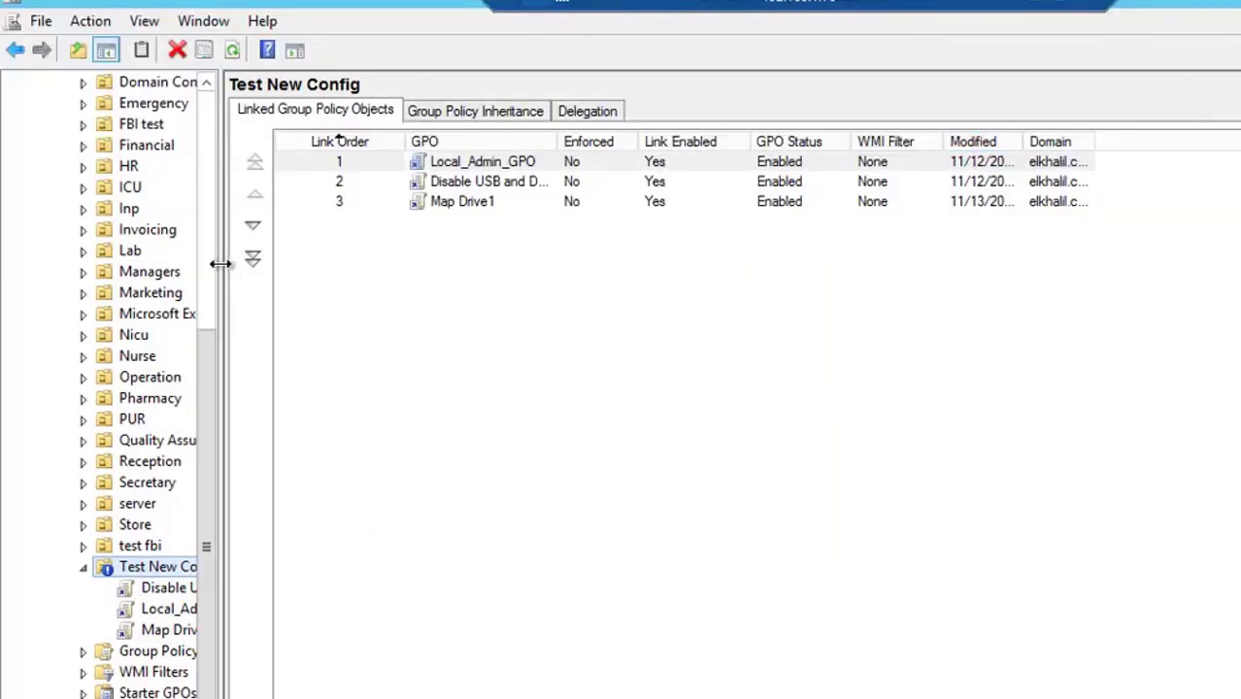
left_click_drag(219, 263, 575, 291)
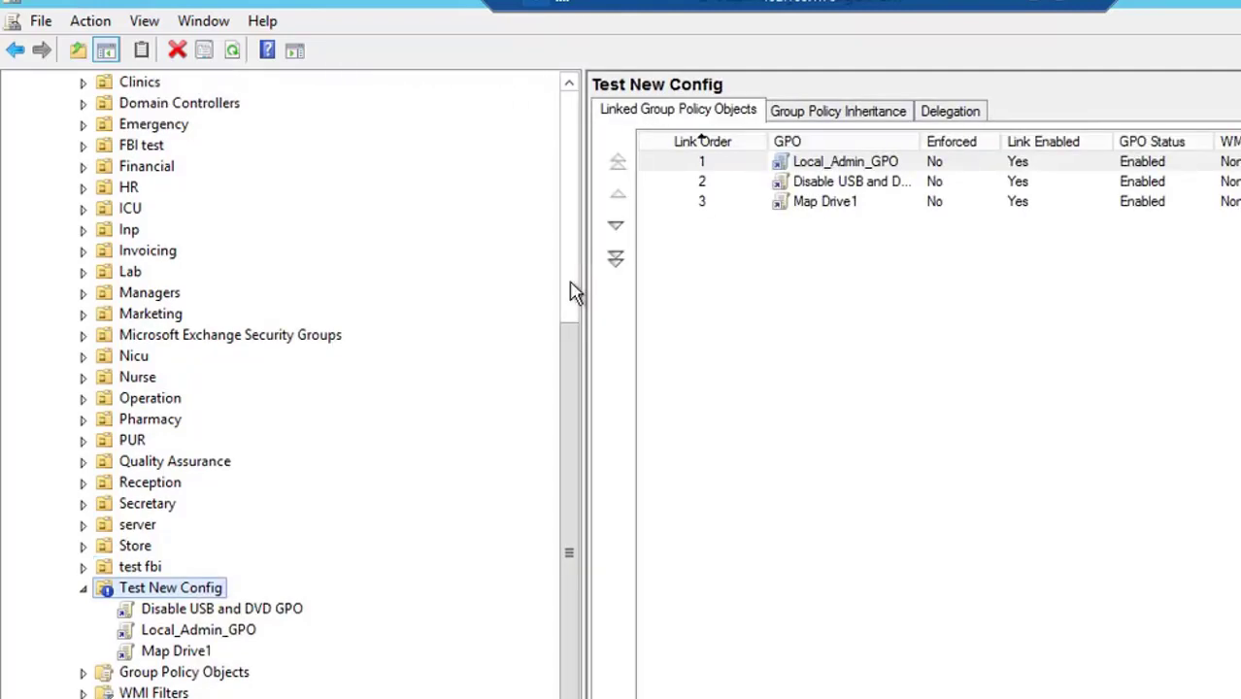
left_click(193, 653)
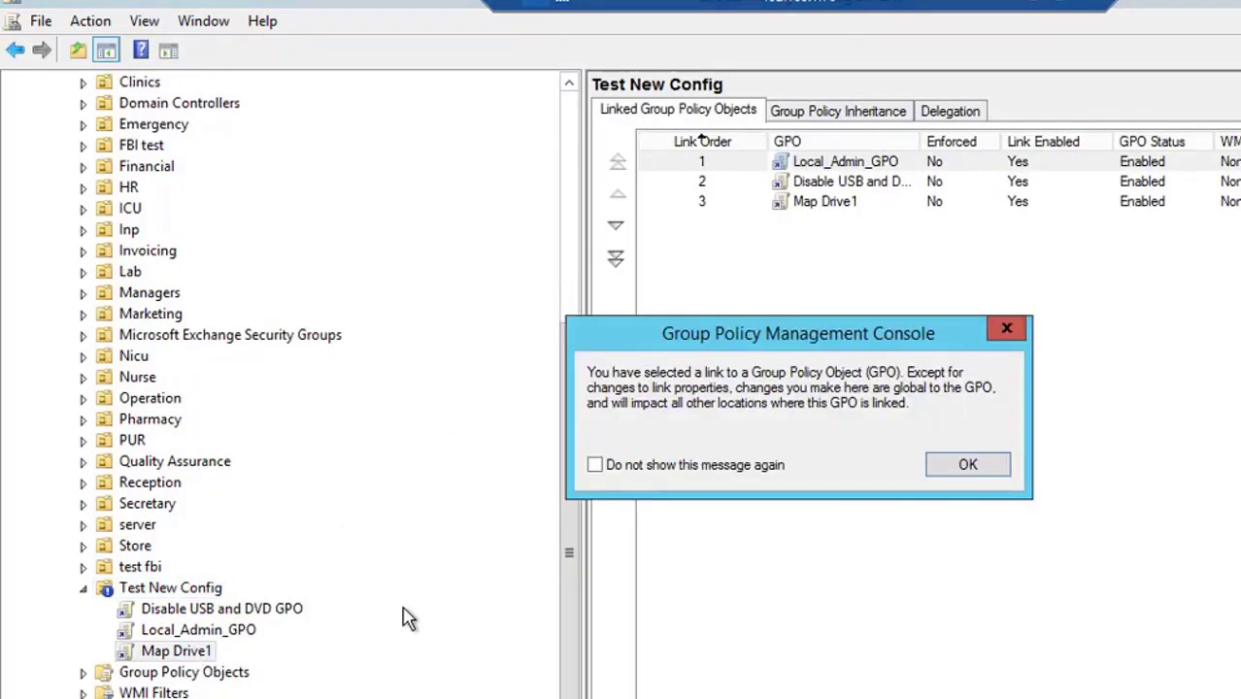
left_click(898, 464)
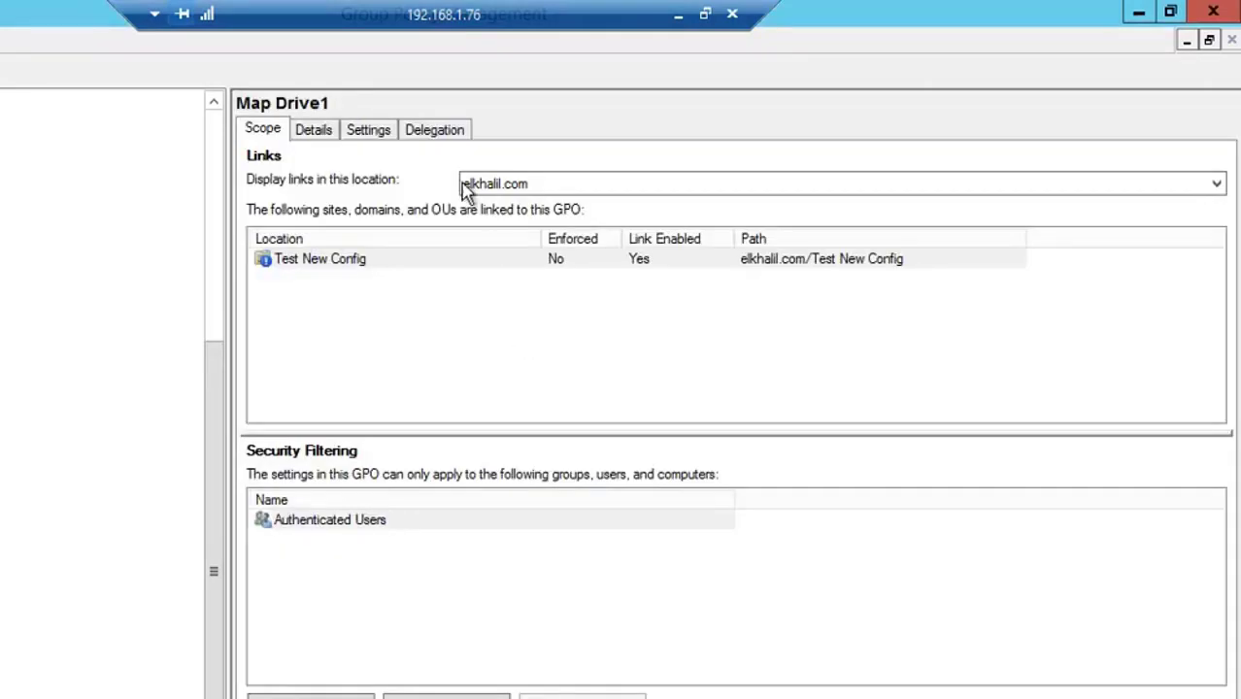
left_click(367, 130)
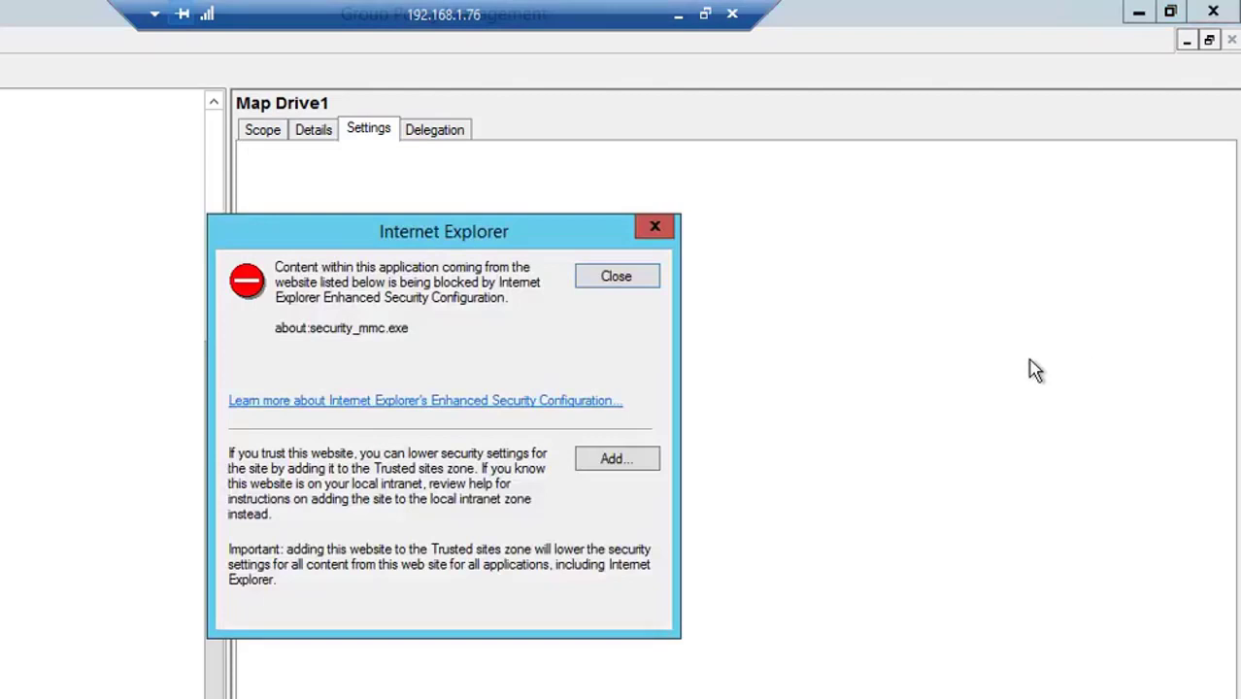
left_click(615, 277)
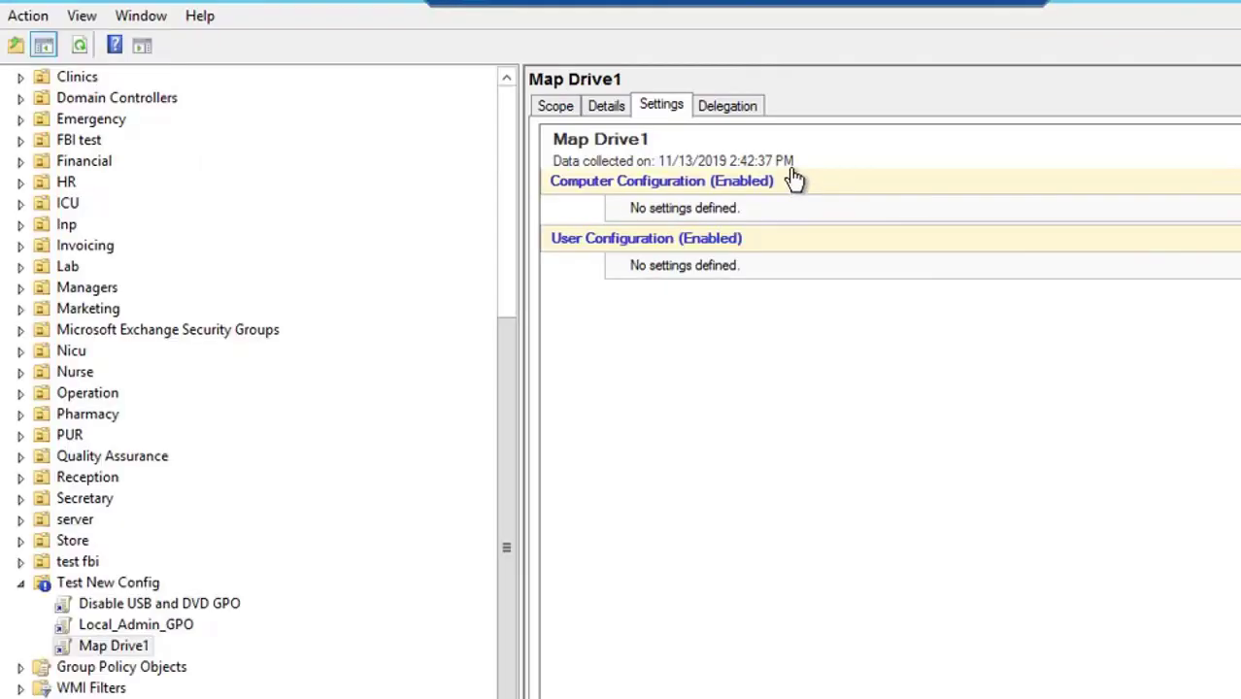
- Open the Map Drive1 GPO for editing
right_click(132, 646)
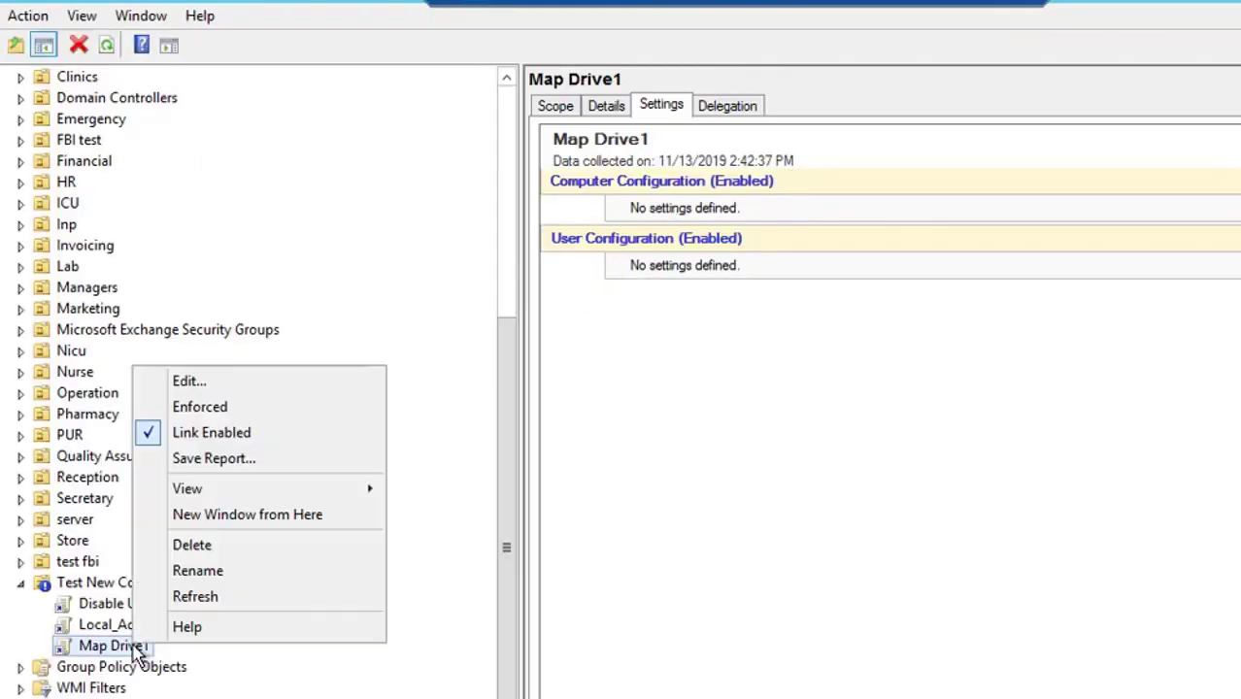
left_click(204, 385)
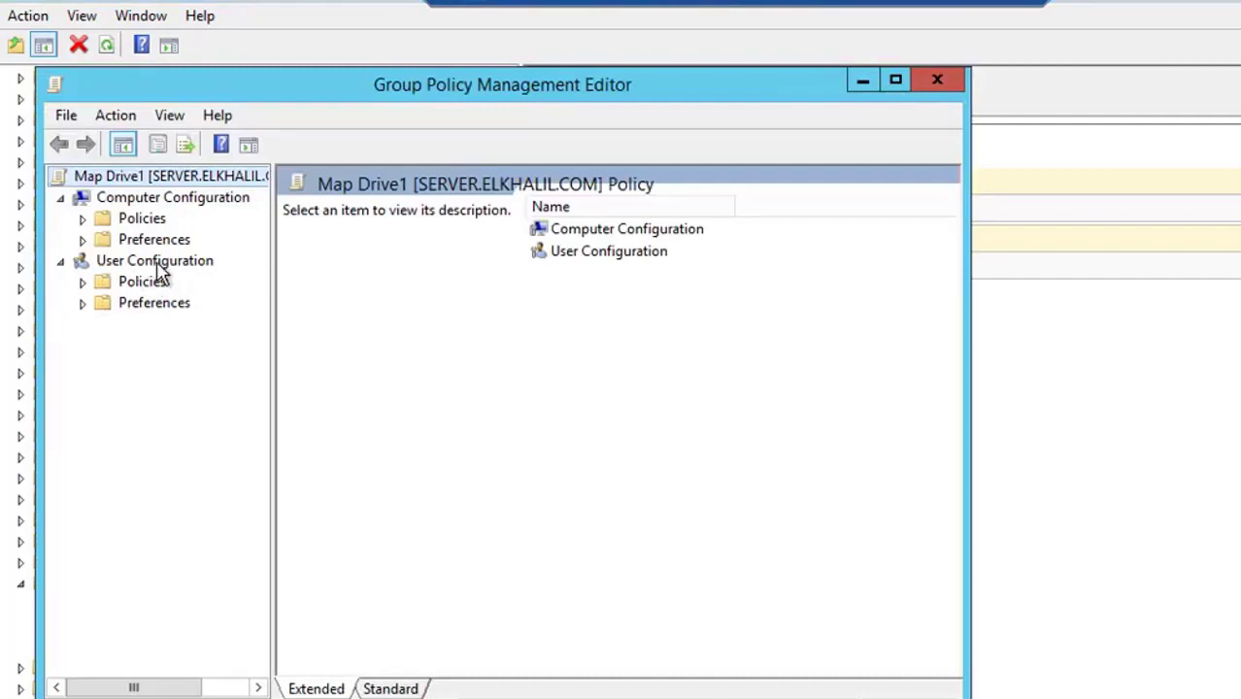
- Look through the User Configuration policies, including Windows Settings and the Windows Components under Administrative Templates
left_click(82, 283)
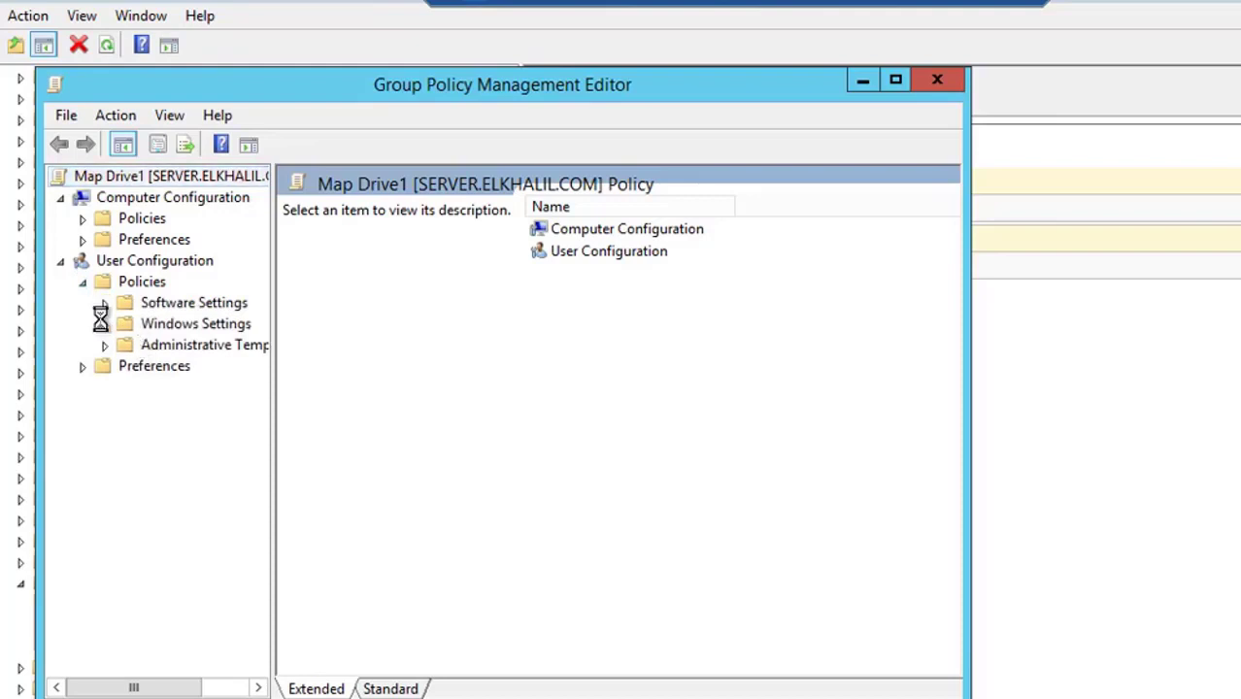
left_click(105, 325)
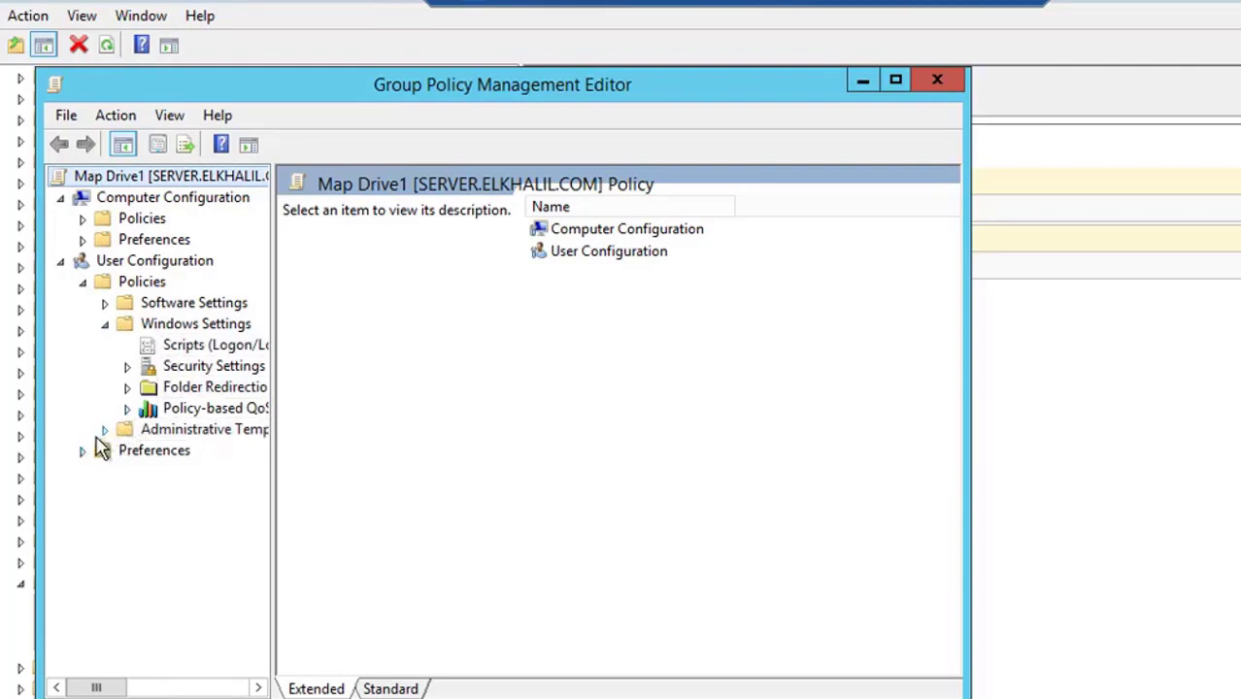
left_click(106, 429)
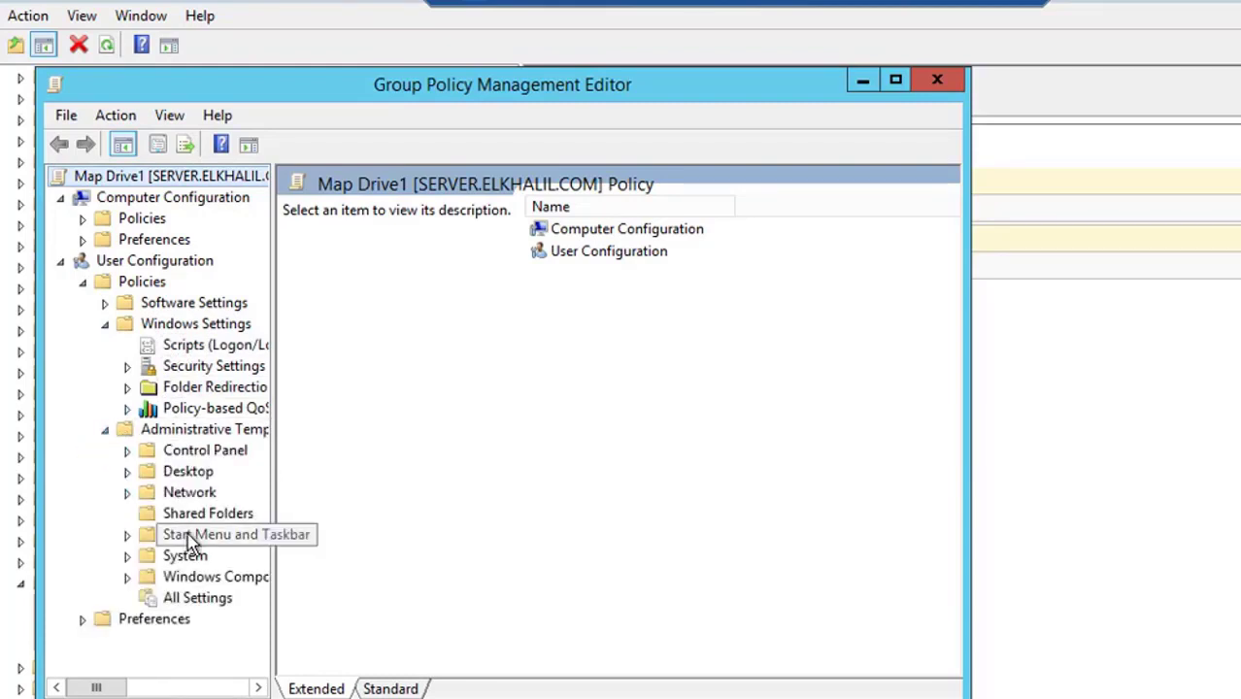
left_click(203, 582)
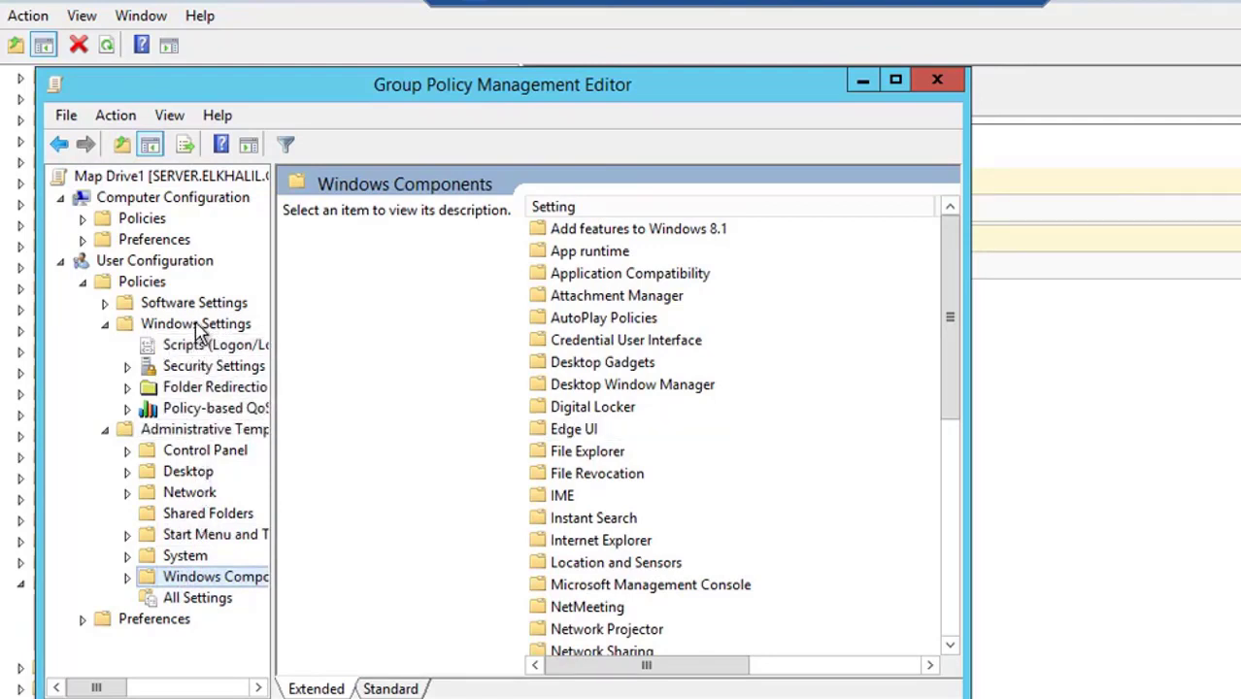
- Open Drive Maps in the Windows Settings of the User Configuration preferences
left_click(83, 619)
left_click(199, 641)
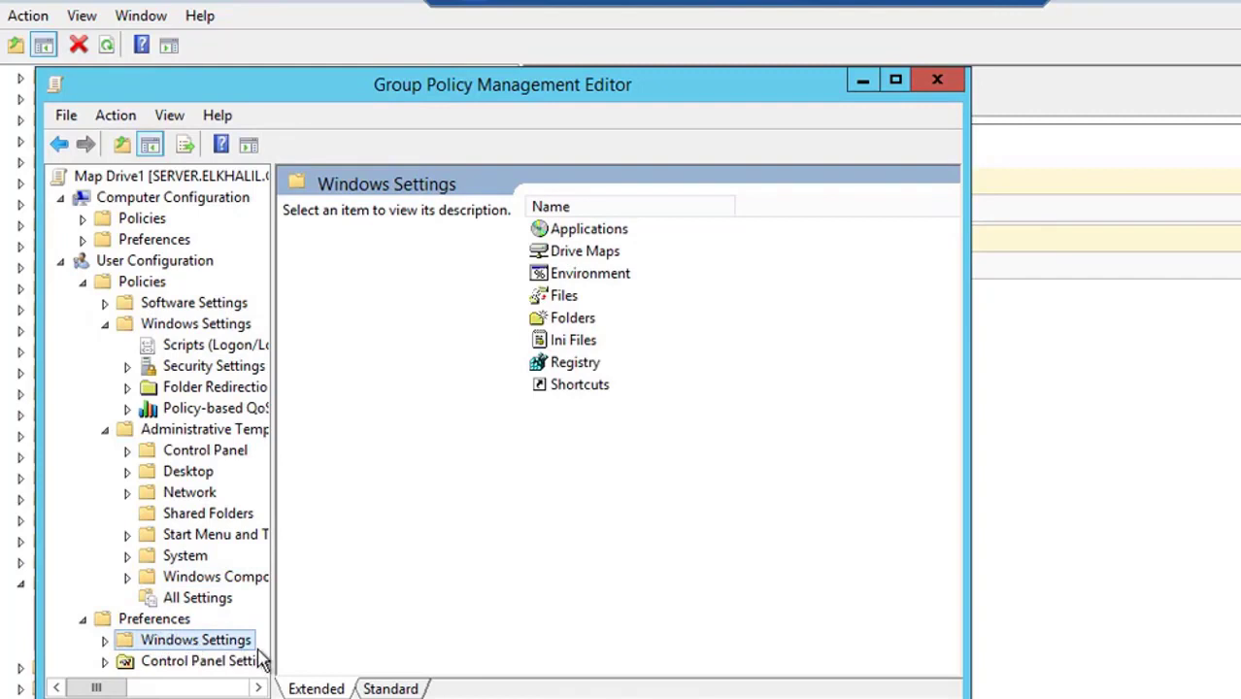
left_click(614, 255)
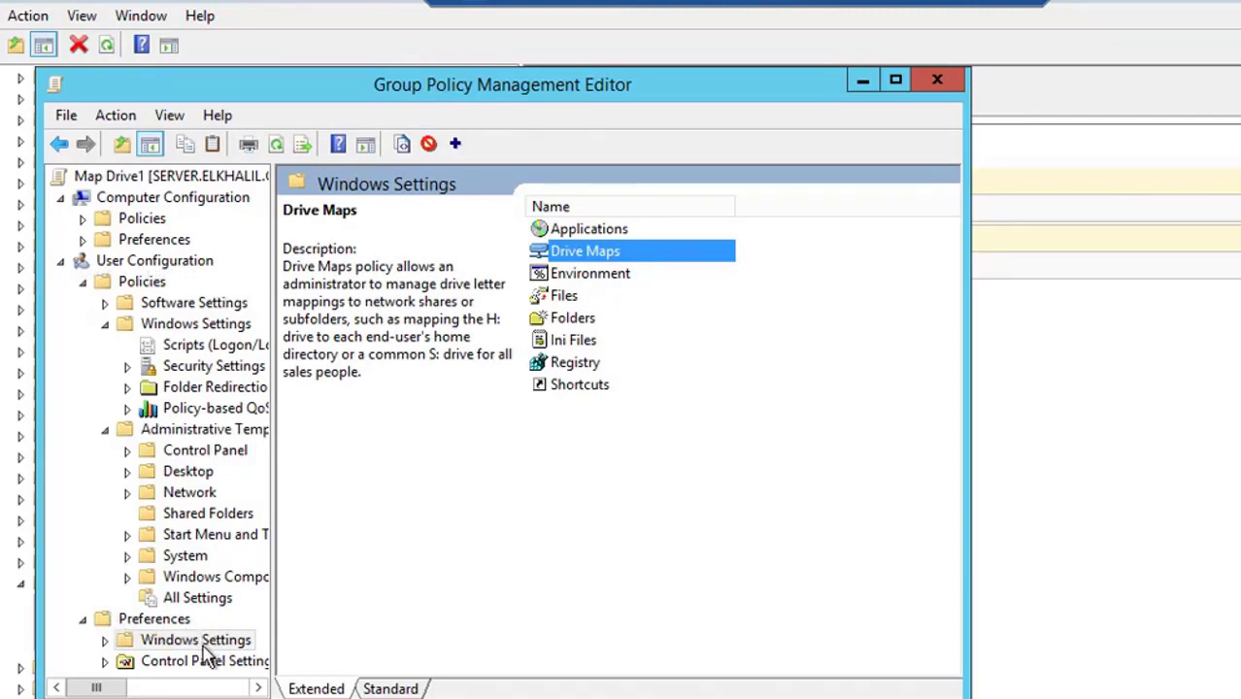
double_click(603, 255)
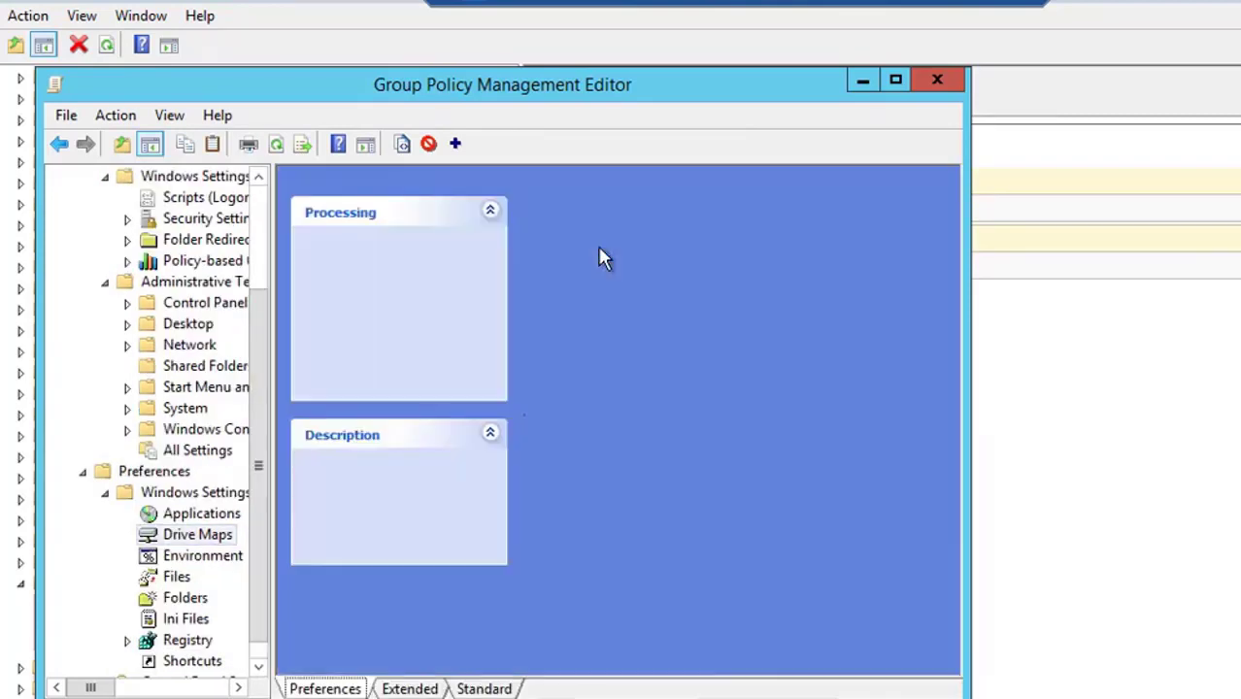
- Start a new mapped drive with the Update action and paste \\EXCH-01\Map Drive folder1 as its location
right_click(650, 353)
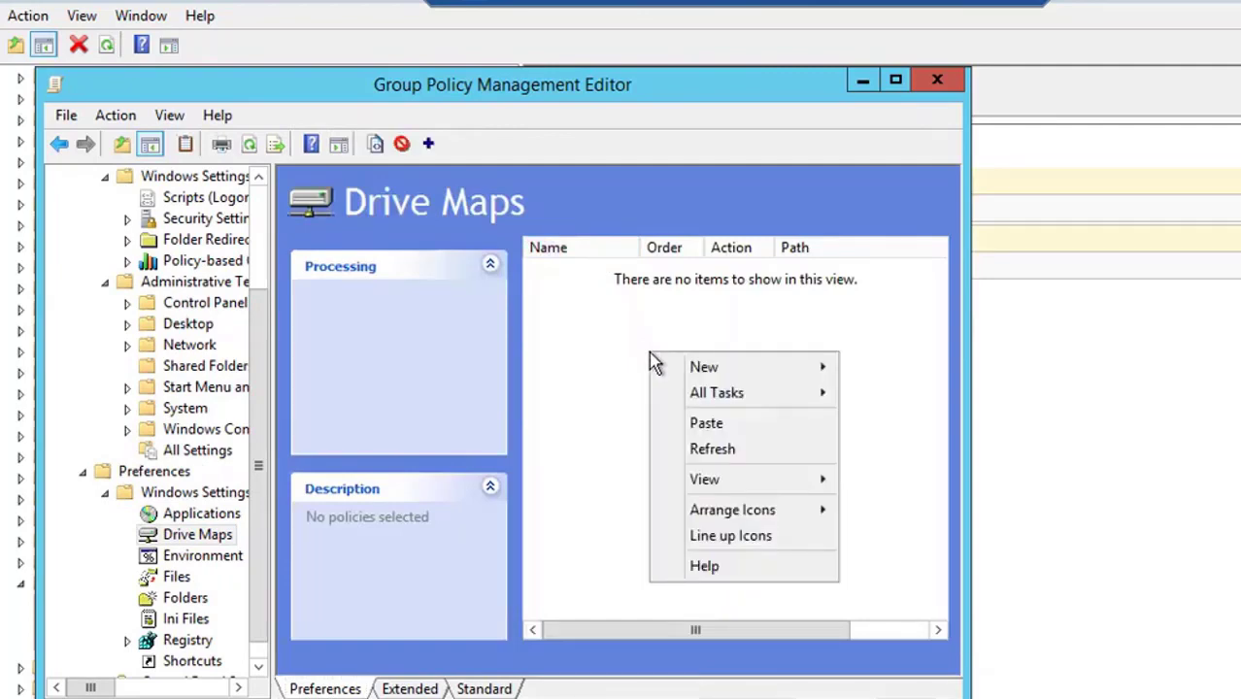
mouse_move(718, 377)
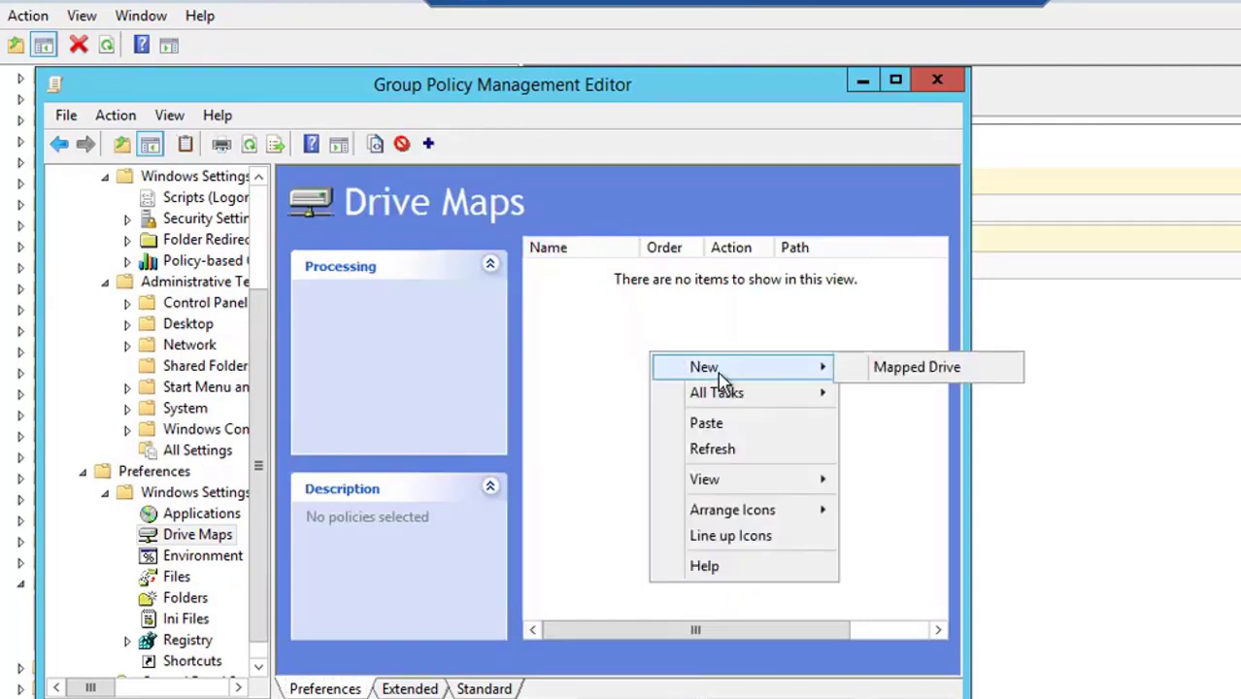
left_click(916, 368)
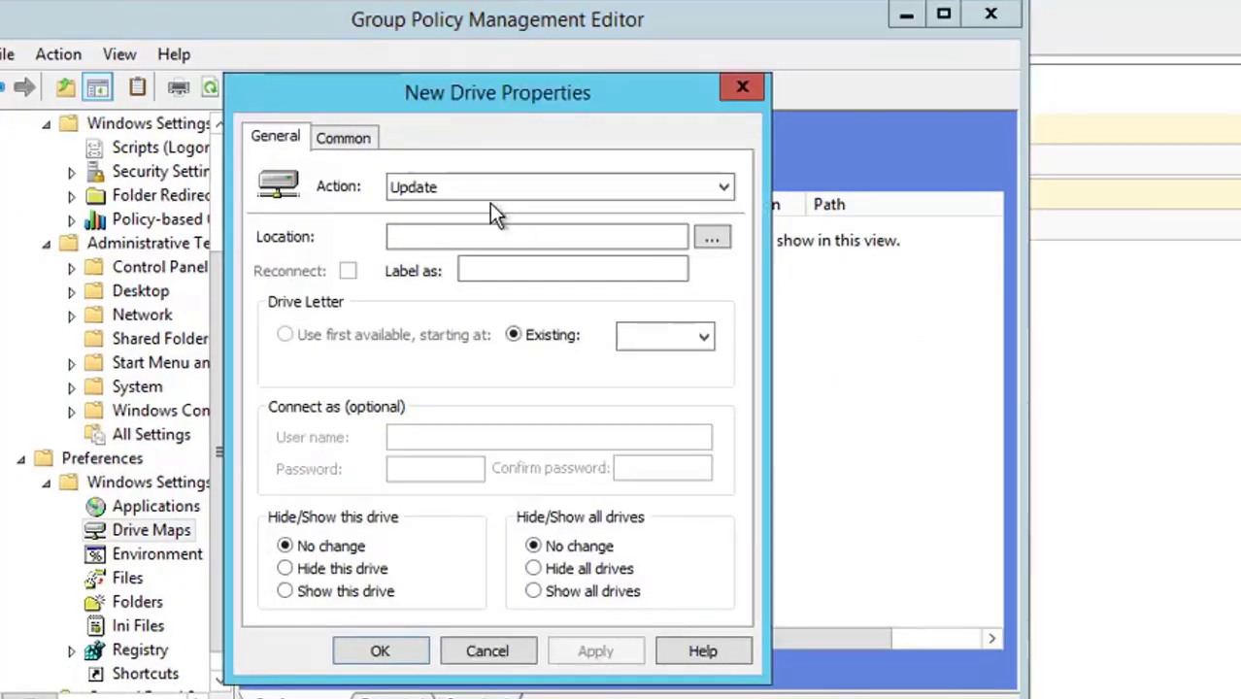
left_click(419, 235)
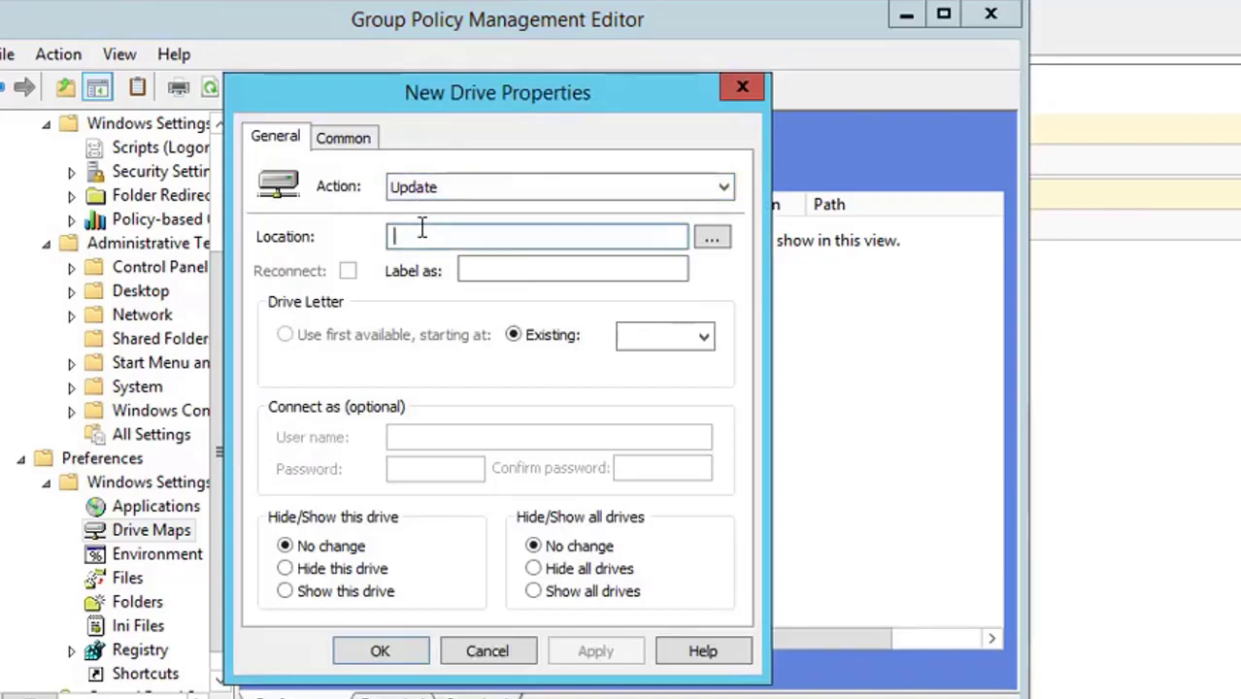
right_click(416, 242)
left_click(485, 348)
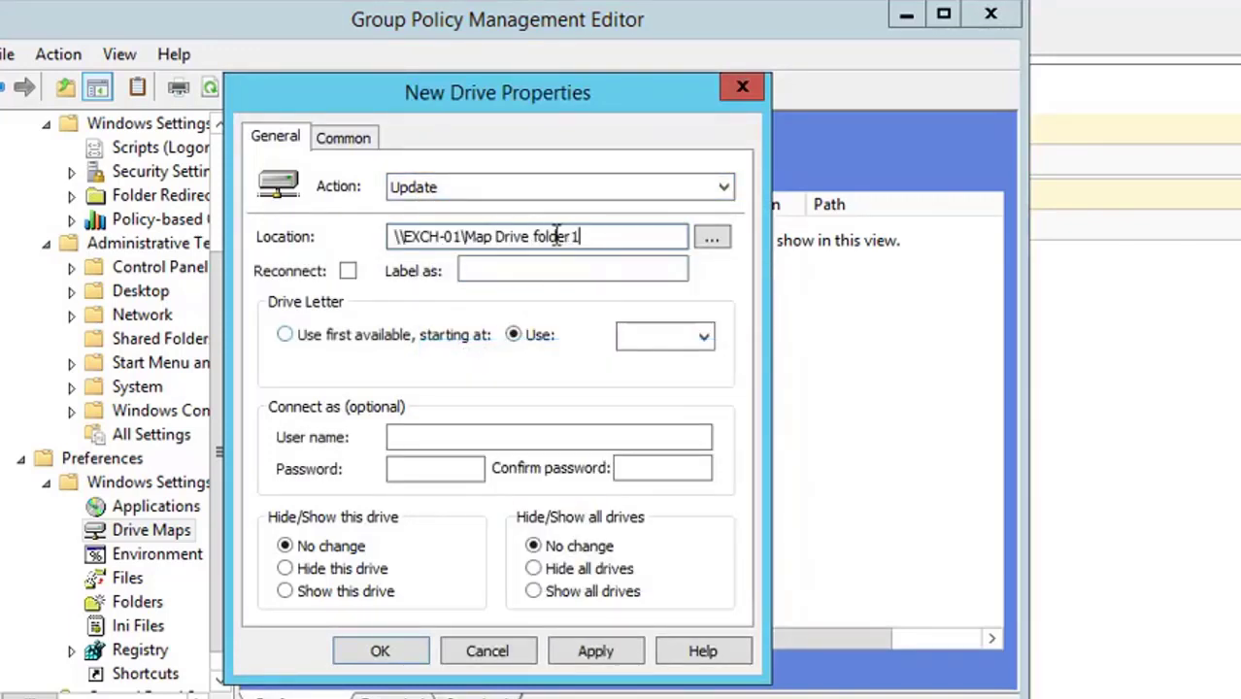
- Set the mapped drive to reconnect, label it Drive1, use the first available letter starting at G, and save the mapping
left_click(348, 272)
left_click(465, 275)
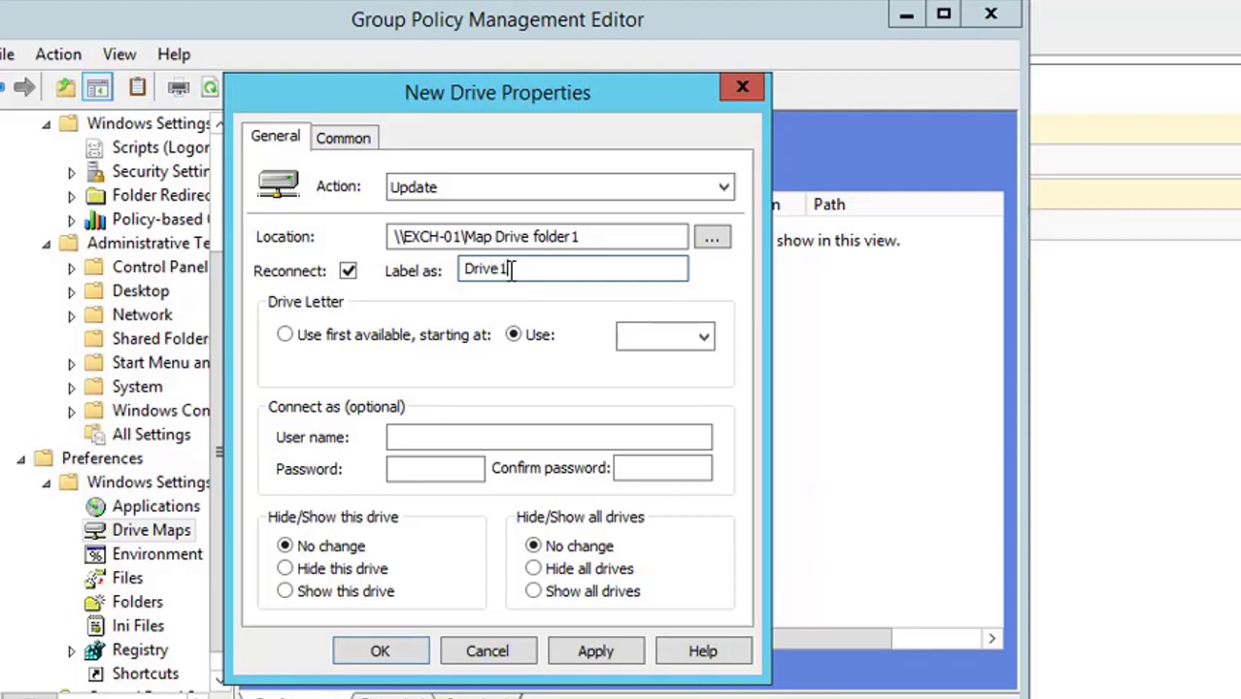
left_click(285, 336)
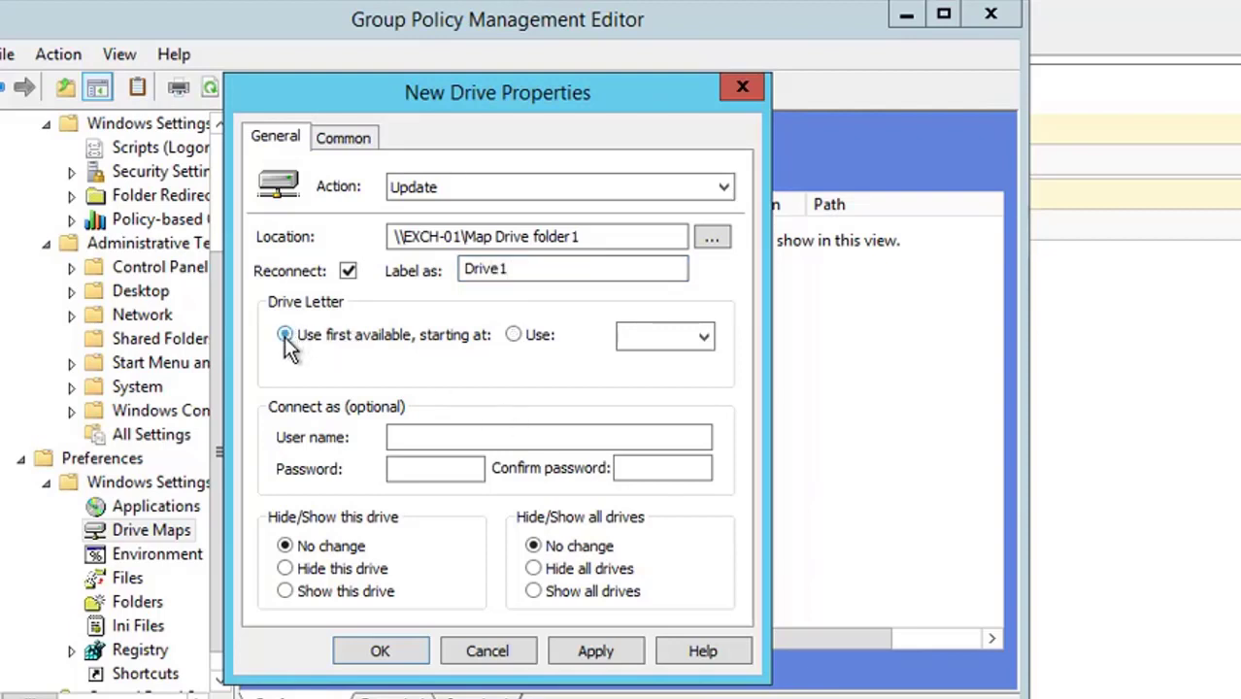
left_click(662, 330)
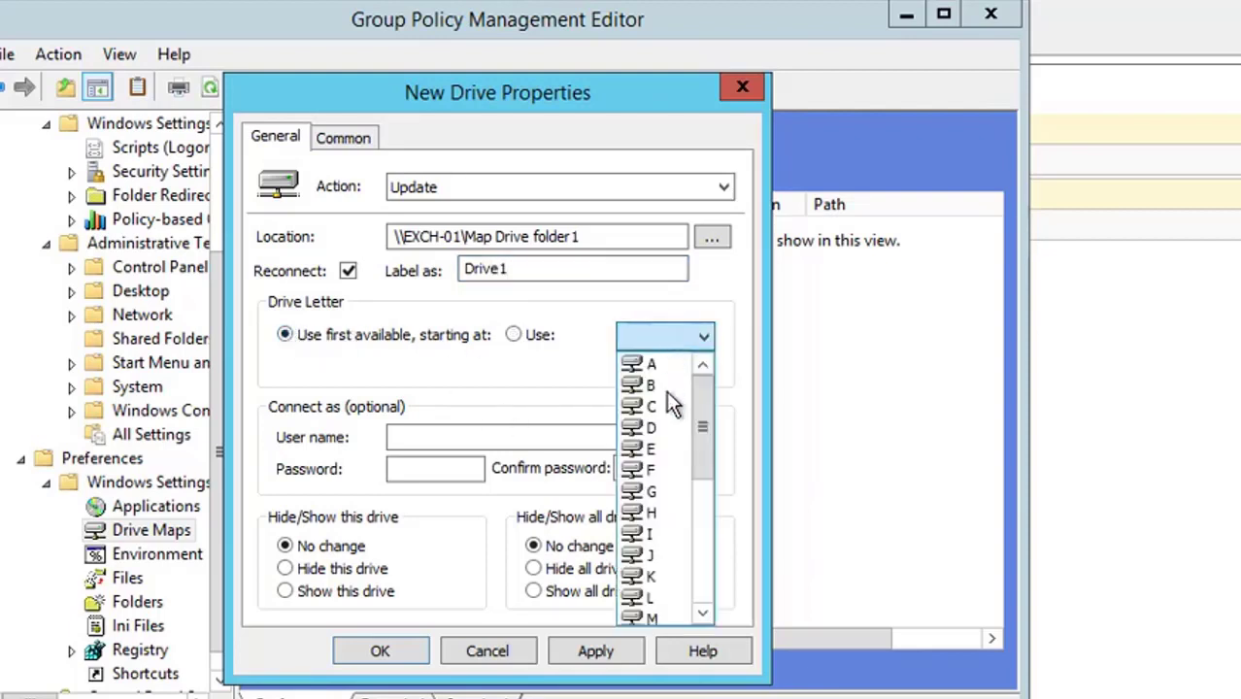
left_click(654, 492)
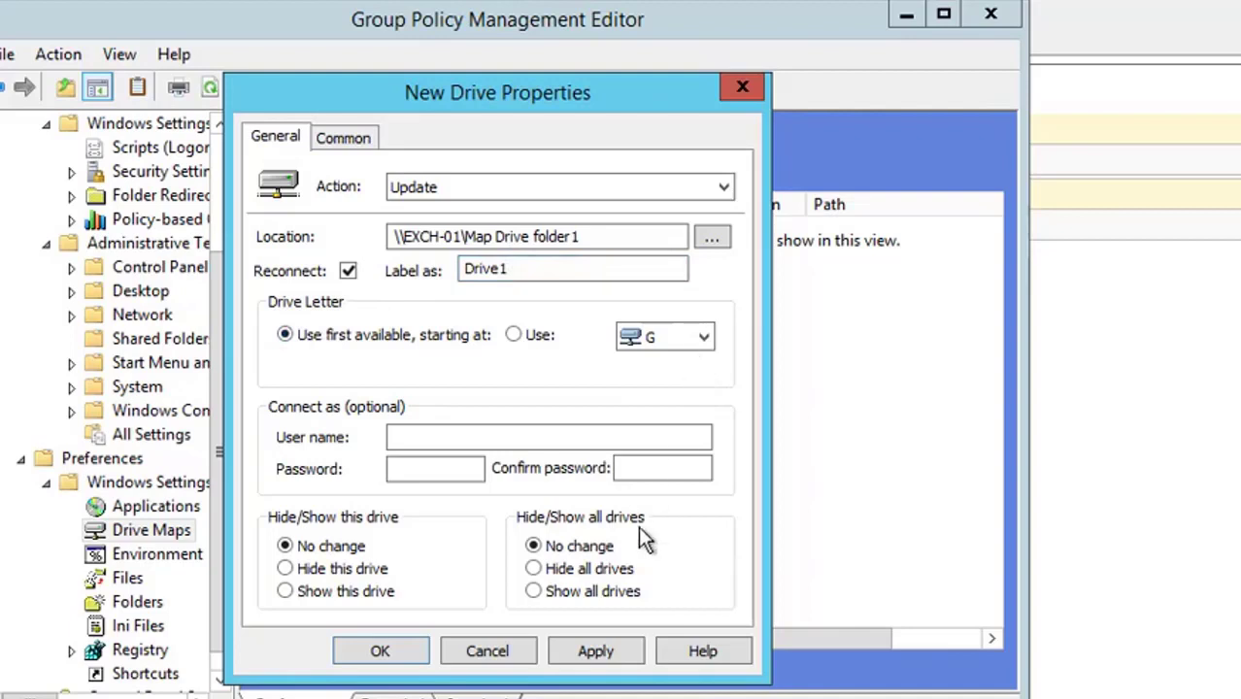
left_click(594, 651)
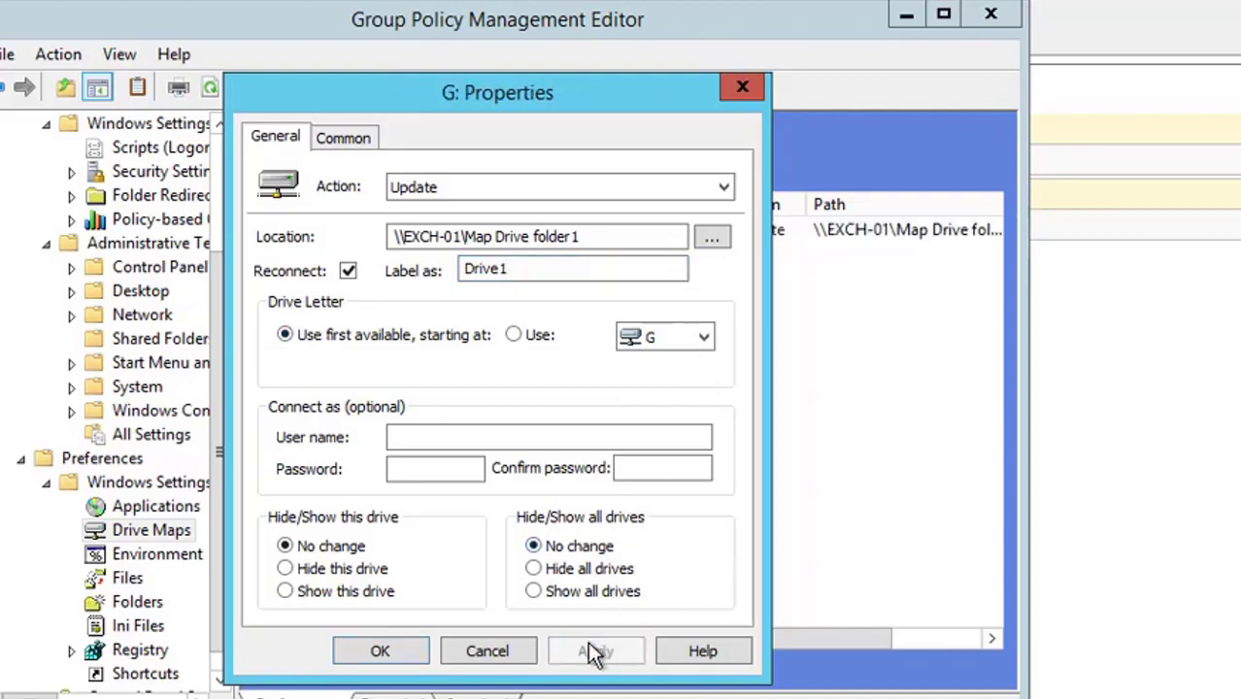
left_click(394, 648)
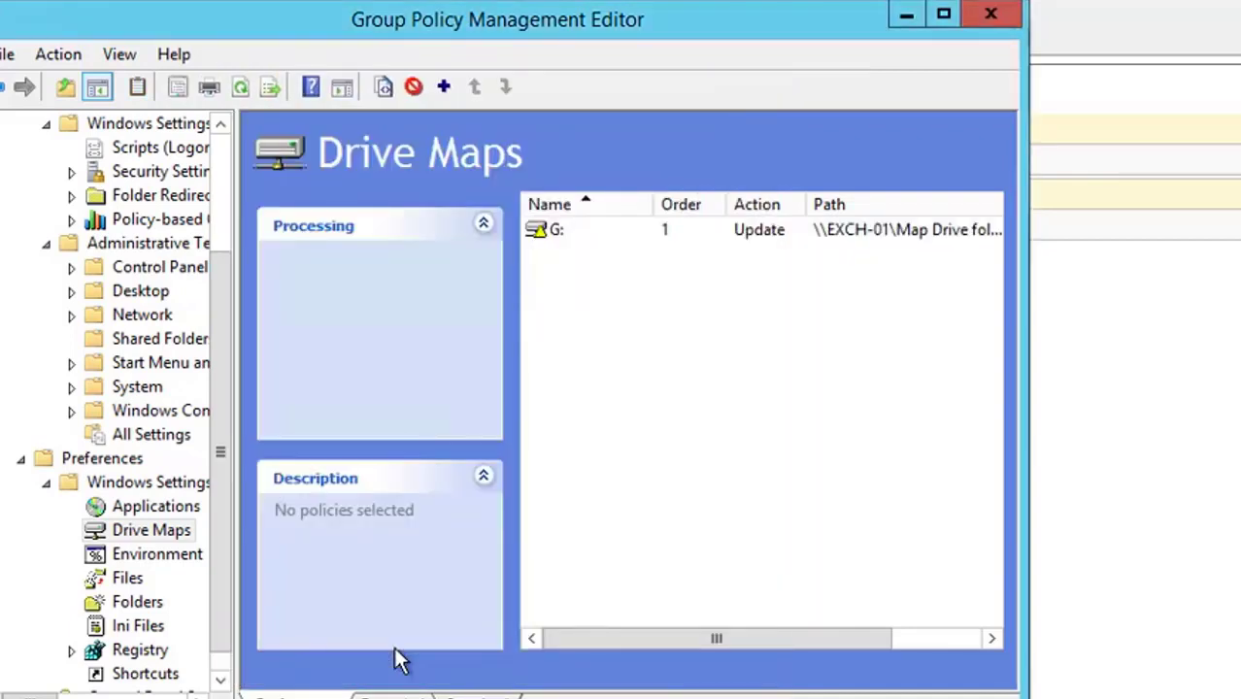
left_click(993, 16)
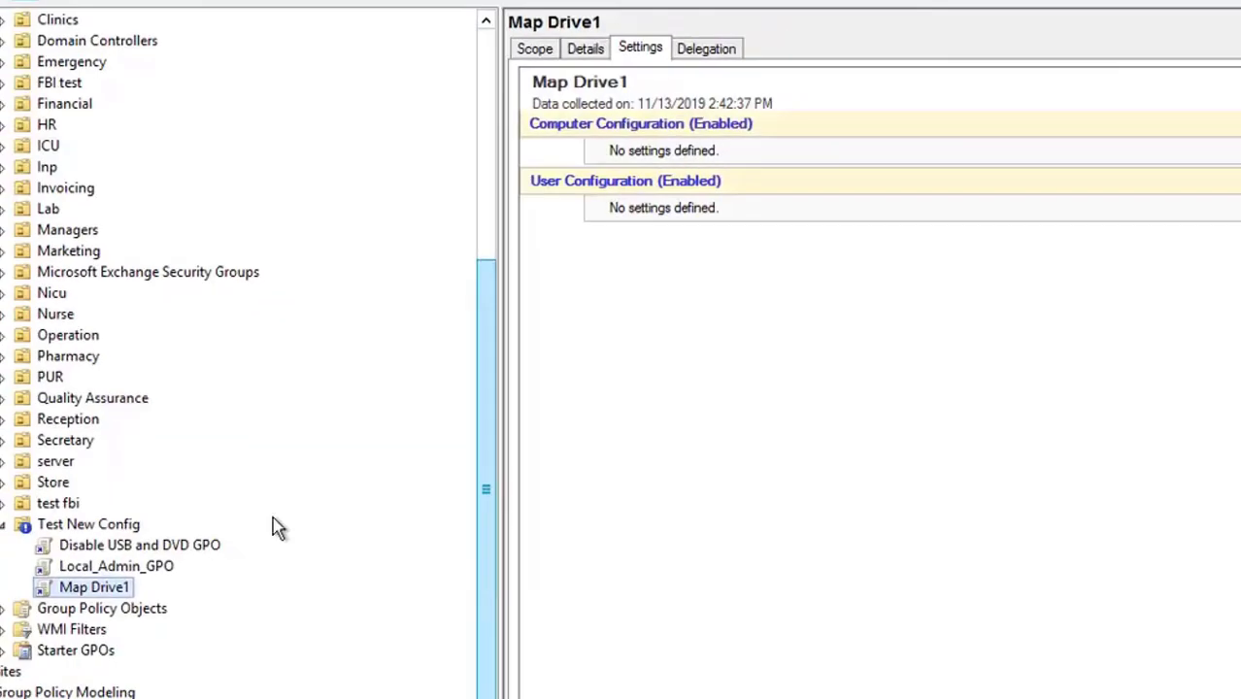
- Refresh the Map Drive1 settings report, adding about:security_mmc.exe to the trusted sites
right_click(699, 424)
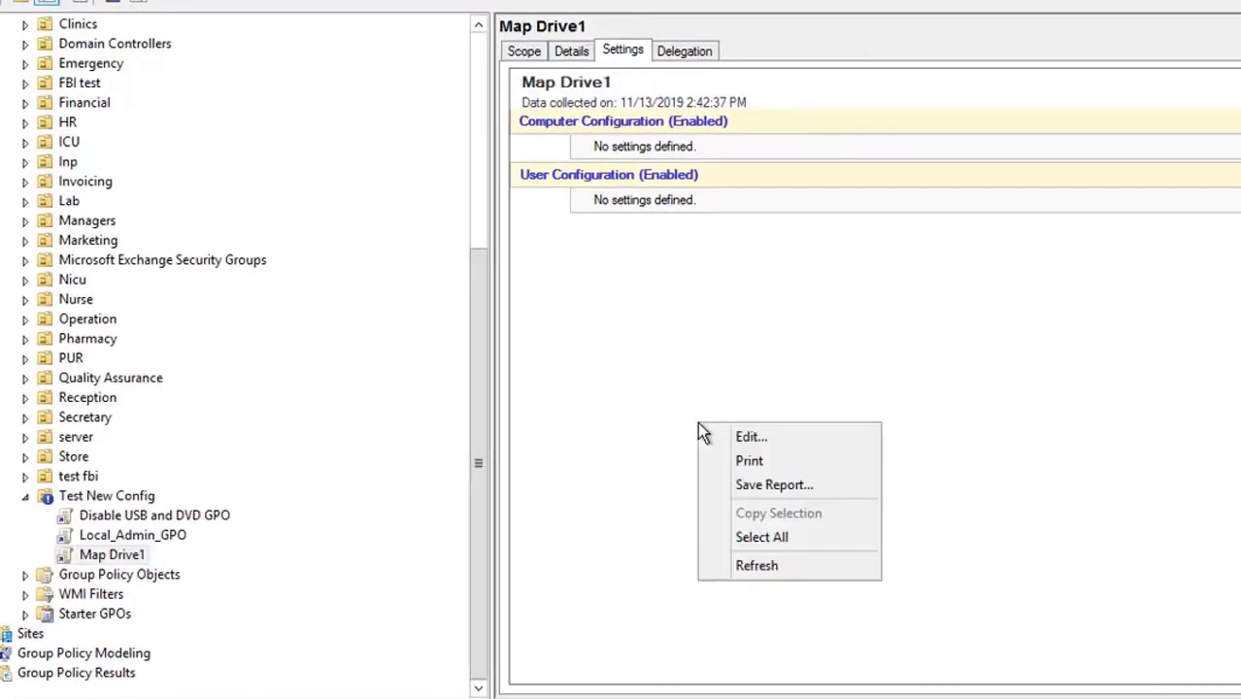
left_click(749, 571)
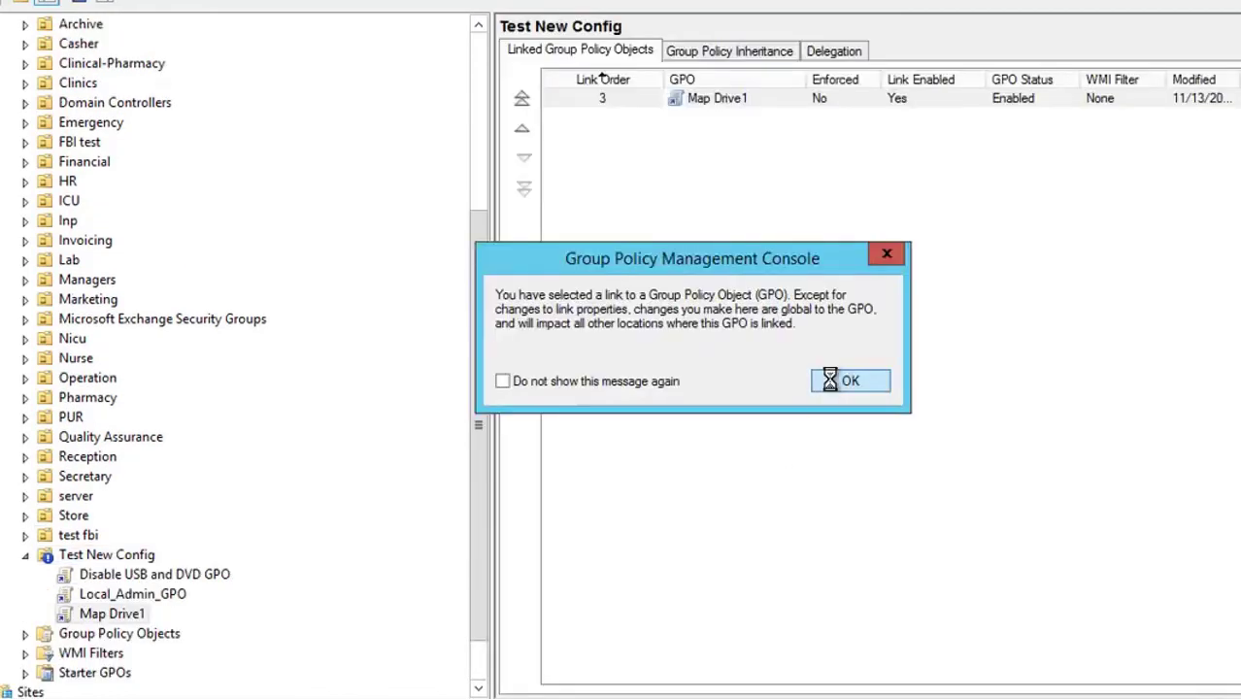
left_click(832, 378)
left_click(837, 365)
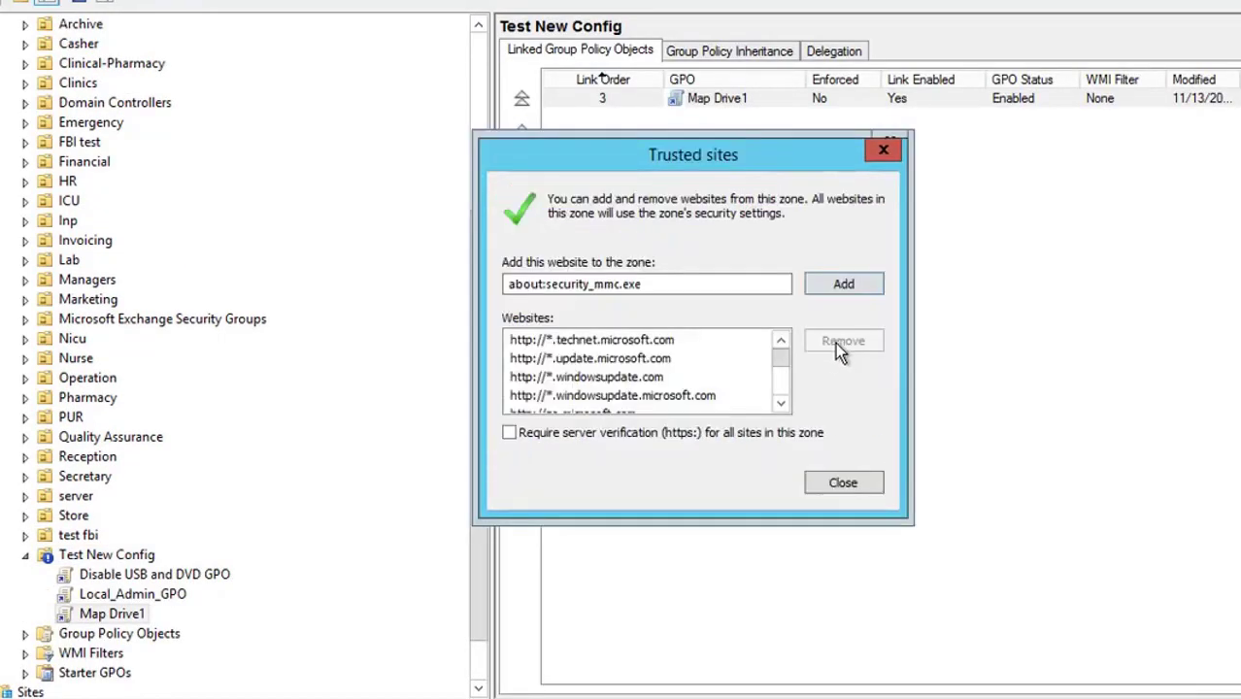
left_click(829, 282)
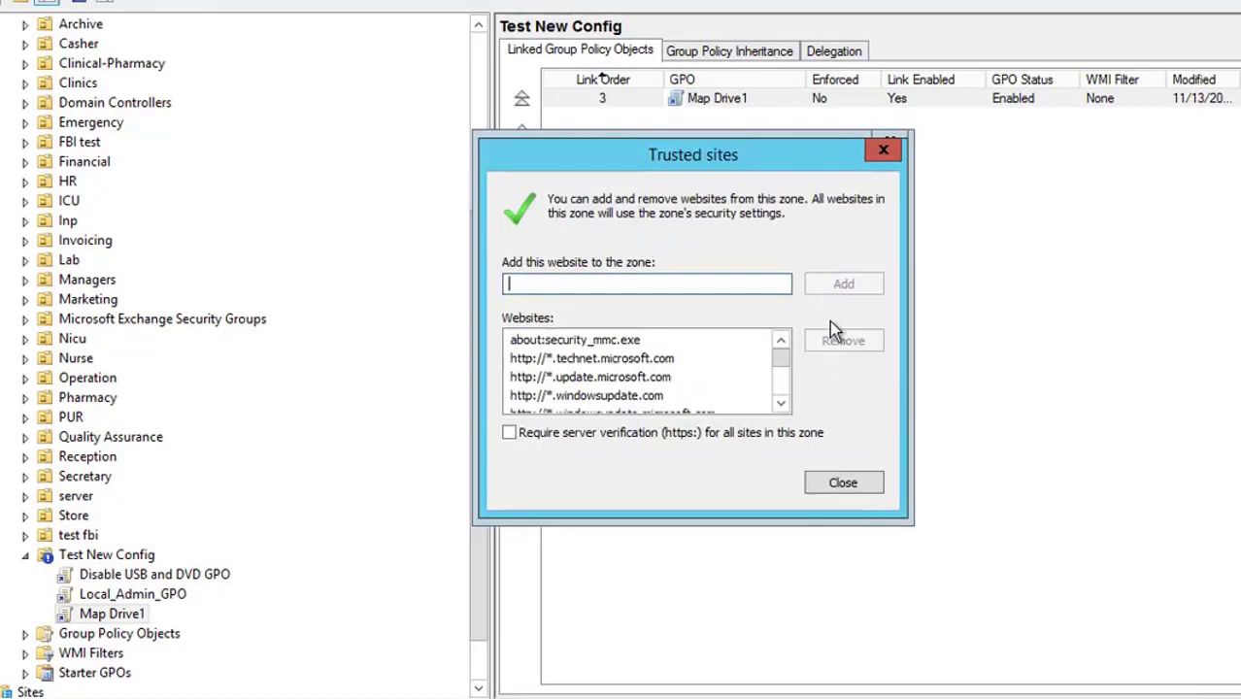
left_click(856, 488)
left_click(858, 393)
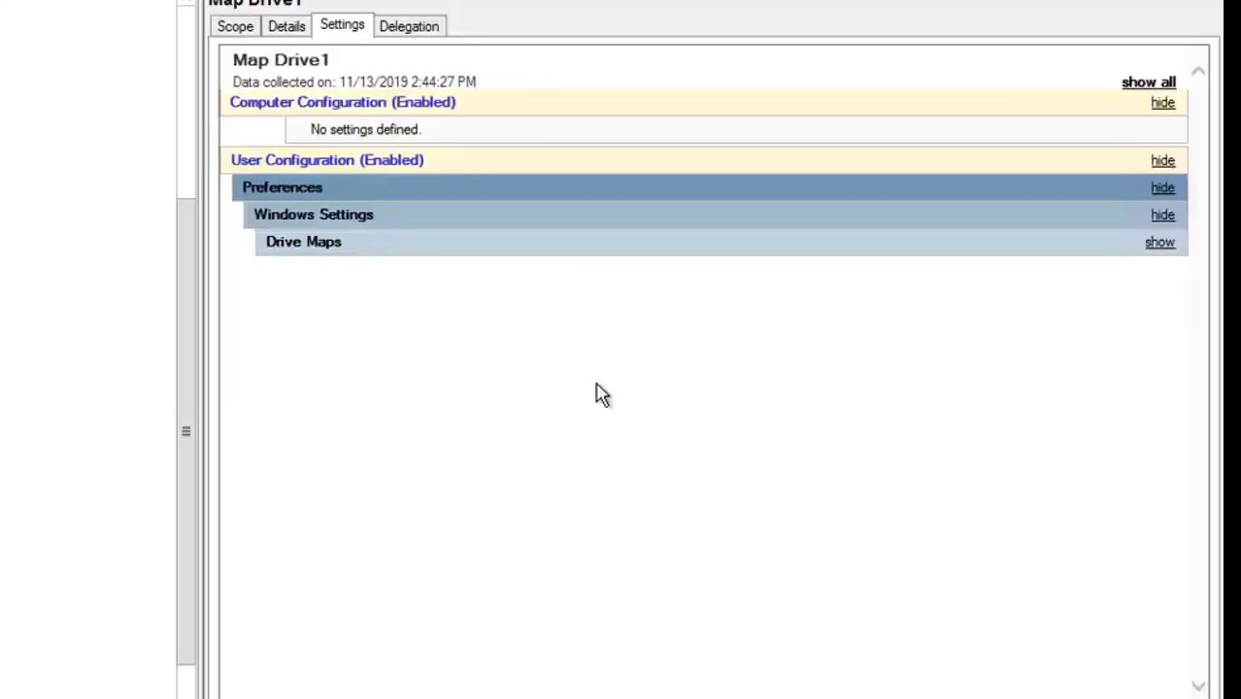
- Expand the Drive Maps section of the settings report to review drive G's General and Common details
left_click(1160, 242)
left_click(1159, 269)
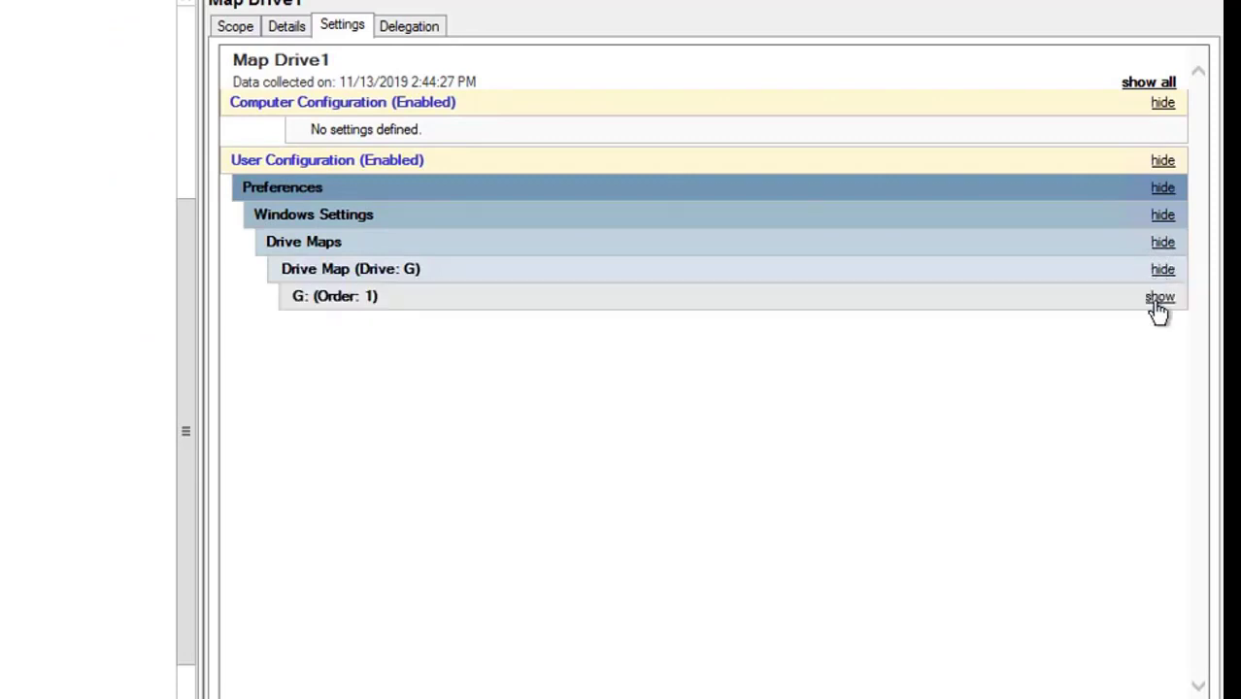
left_click(1160, 296)
left_click(1161, 326)
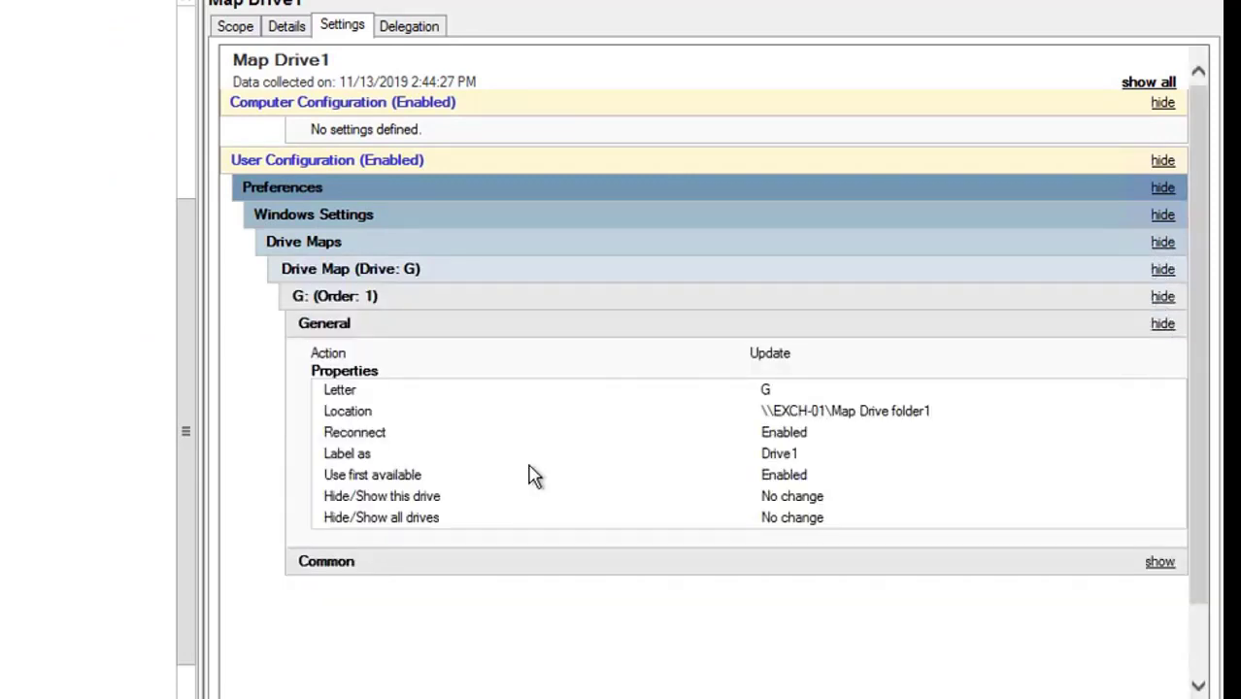
left_click(1158, 564)
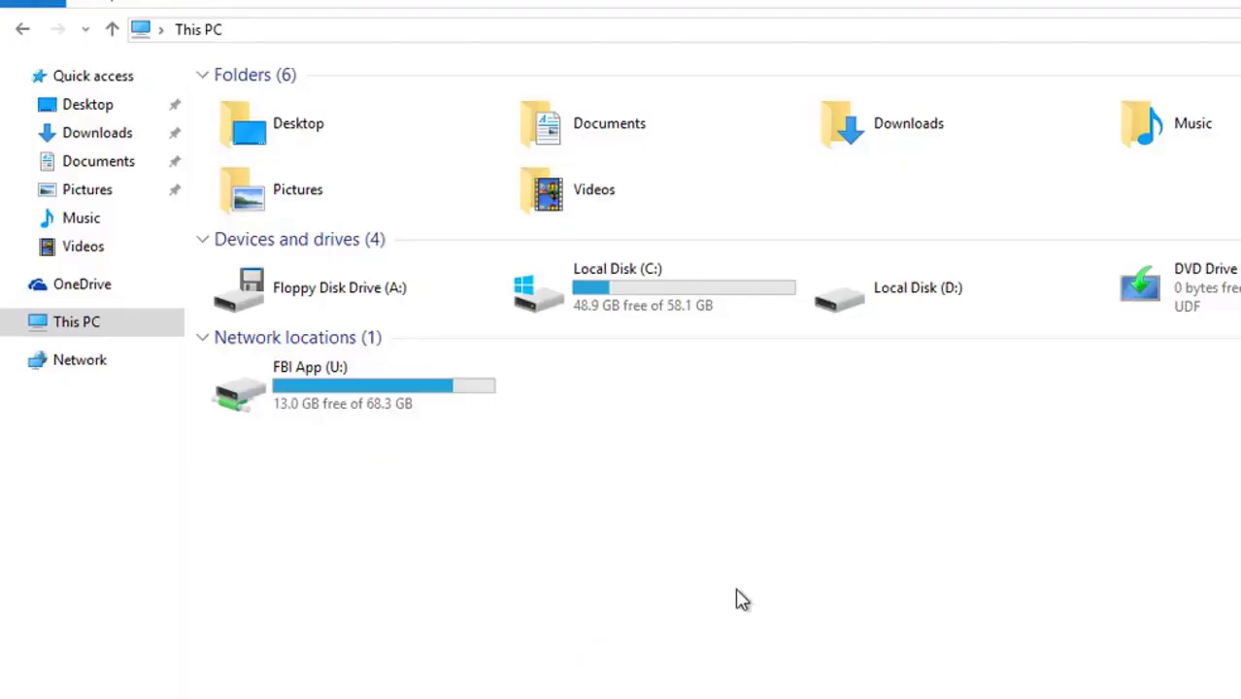
- On the client PC, refresh This PC and run gpupdate /force in an administrator Command Prompt
right_click(737, 591)
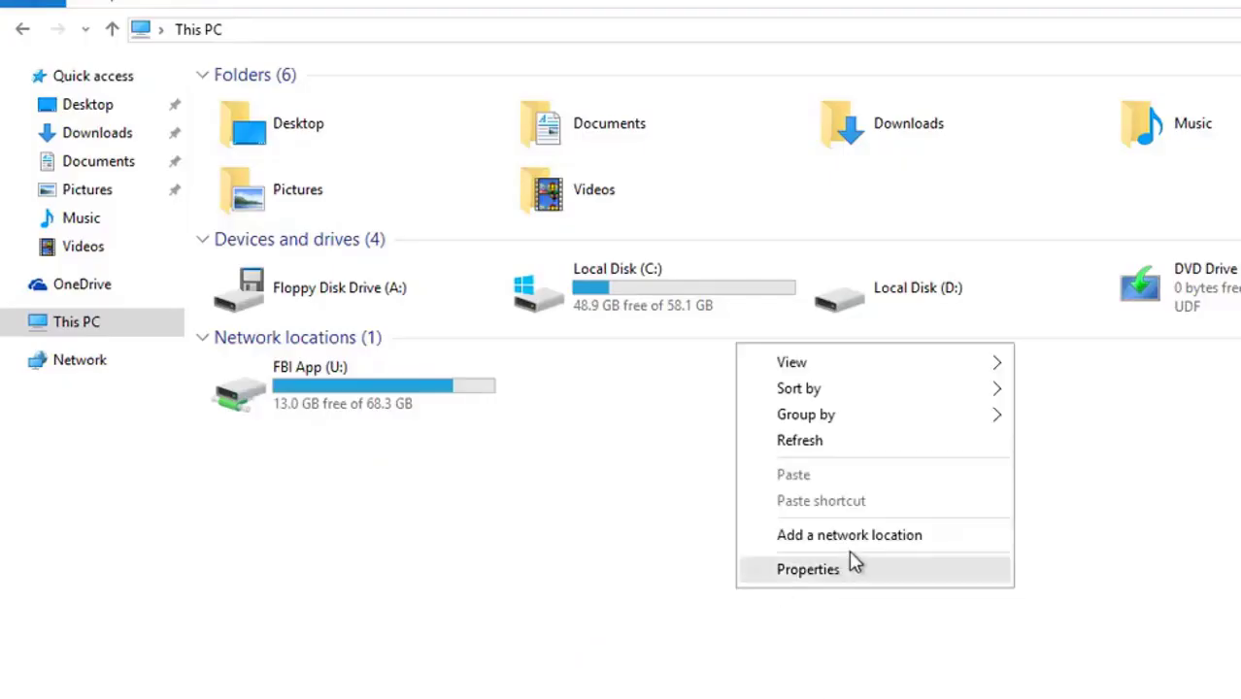
left_click(862, 443)
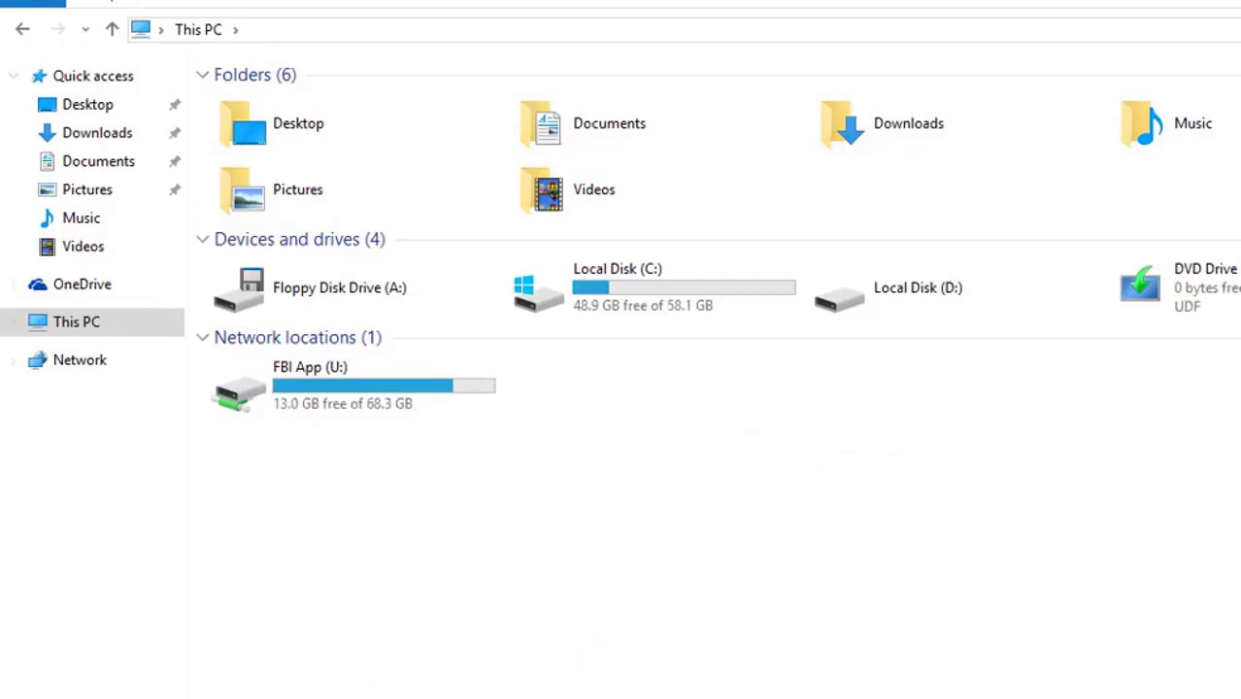
key("super+x")
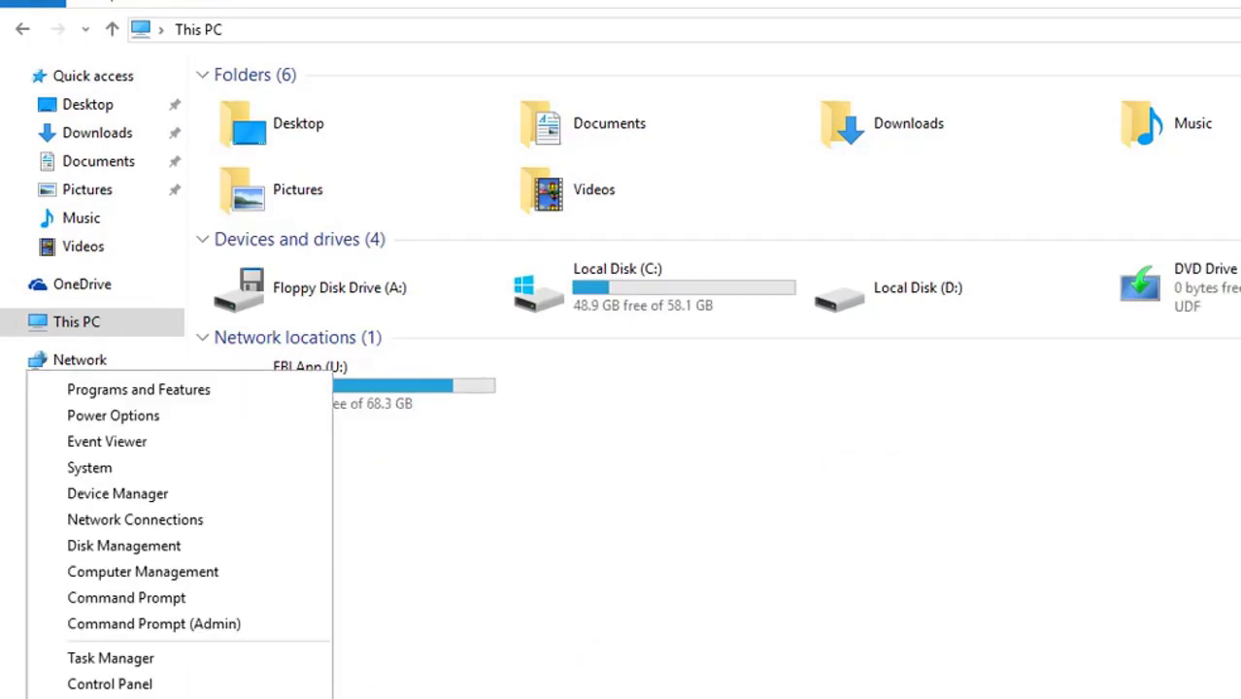
left_click(199, 624)
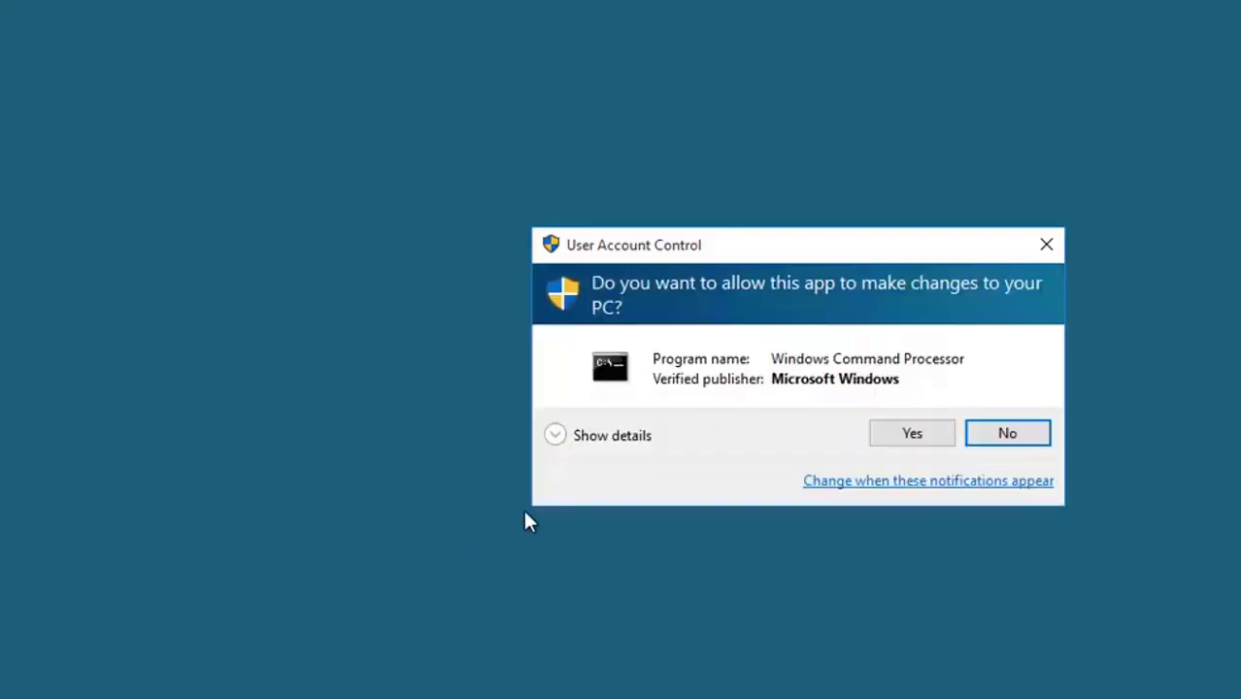
left_click(888, 432)
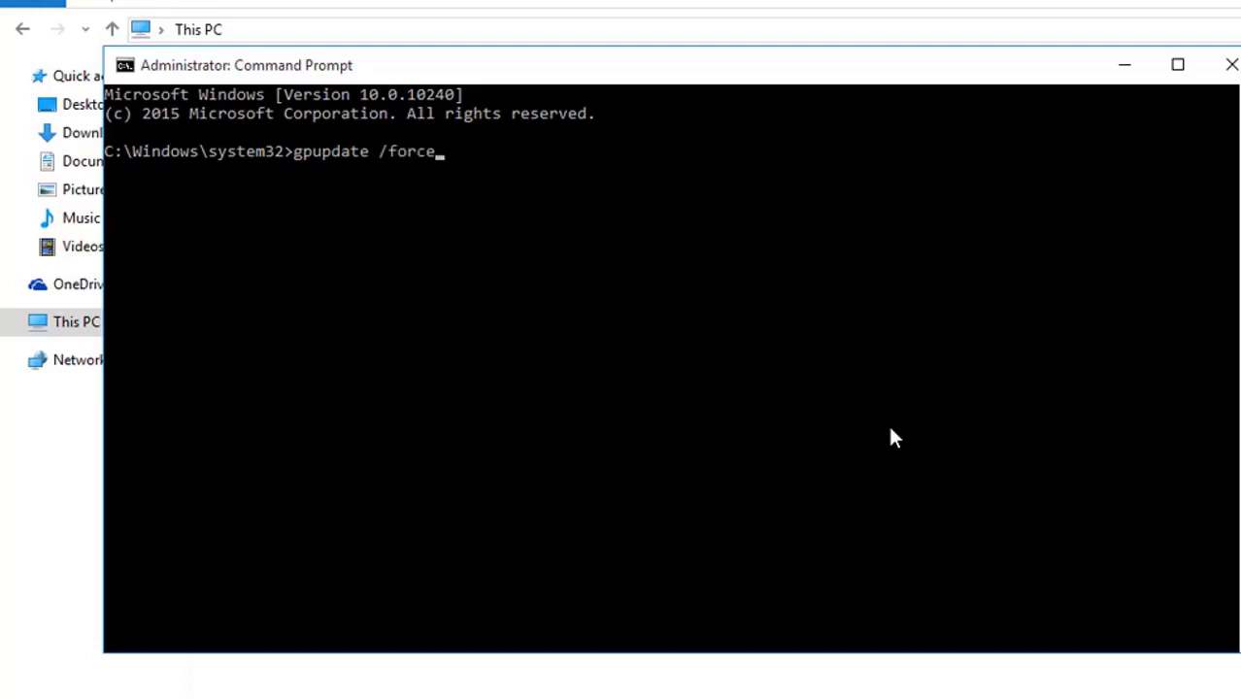
key("Return")
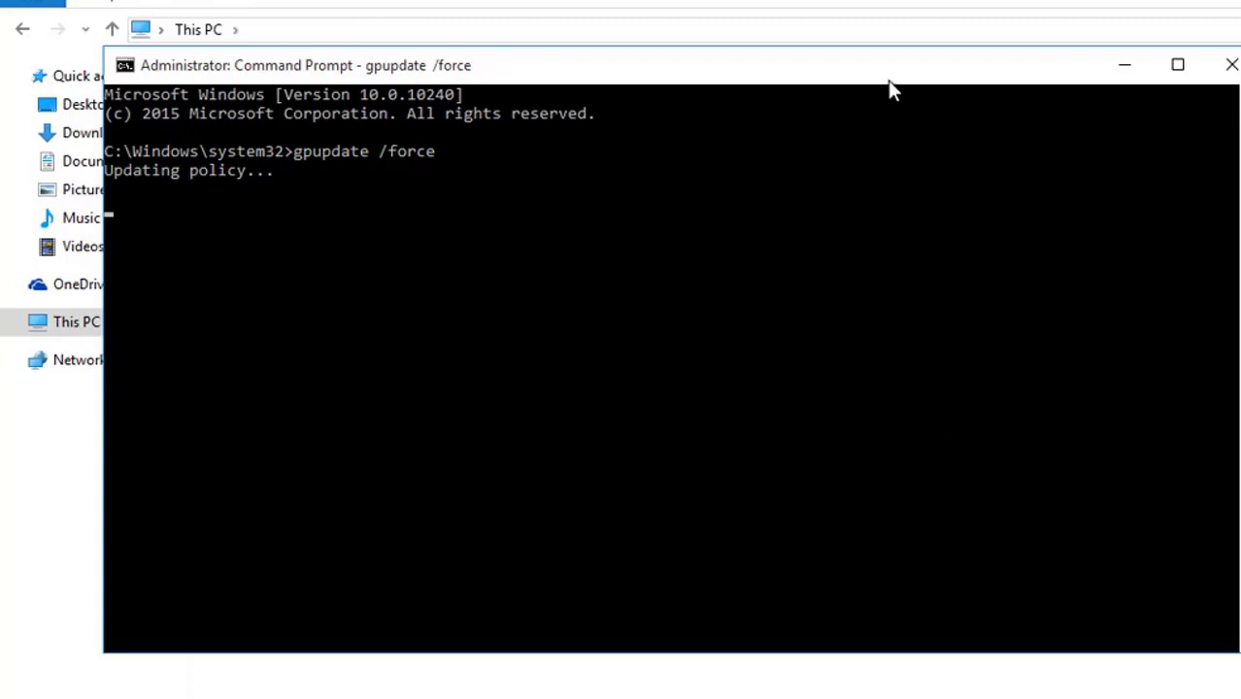
- Move the Command Prompt aside and open the mapped Drive1 (G:) from This PC
left_click_drag(893, 80, 1240, 148)
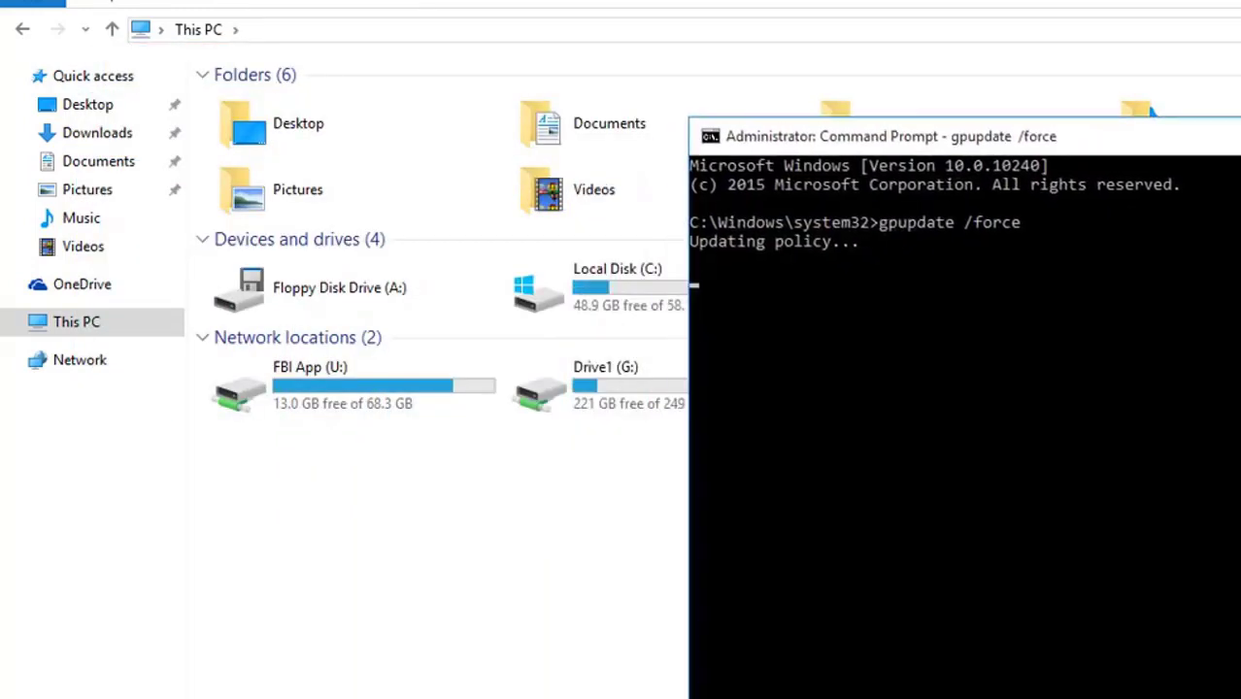
left_click(524, 505)
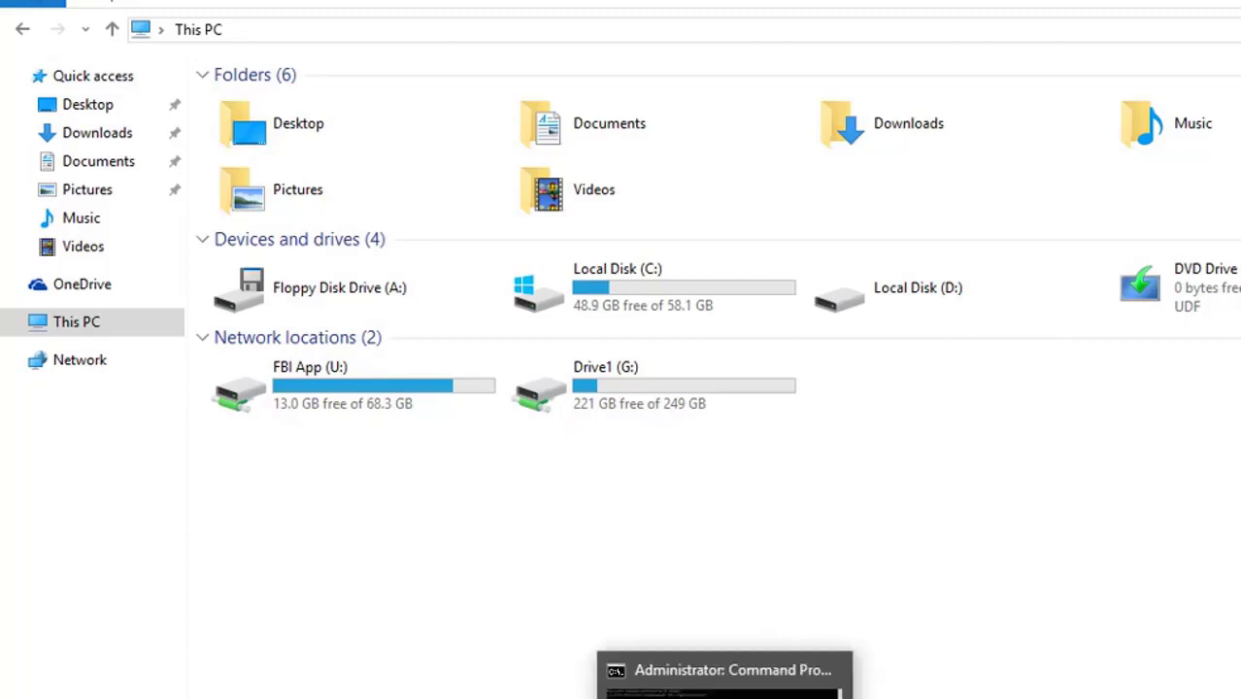
double_click(641, 386)
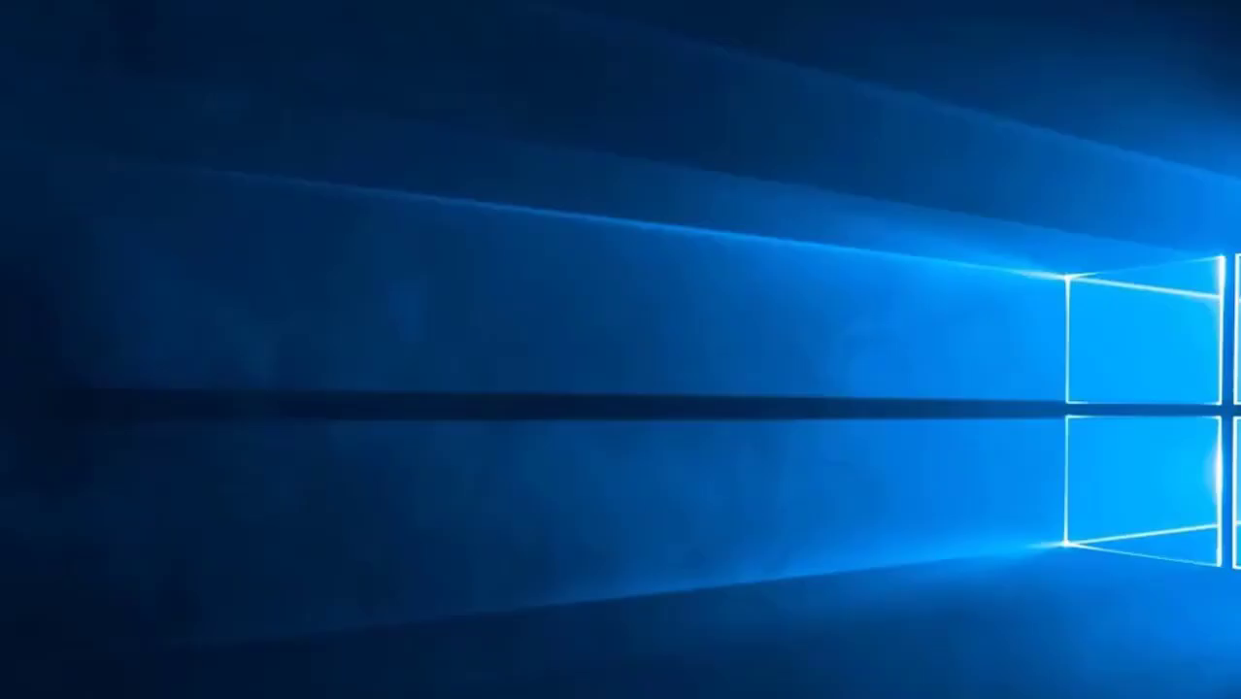
- Back in the server's remote session, create a text document named test in Map Drive folder1 on the desktop
mouse_move(723, 695)
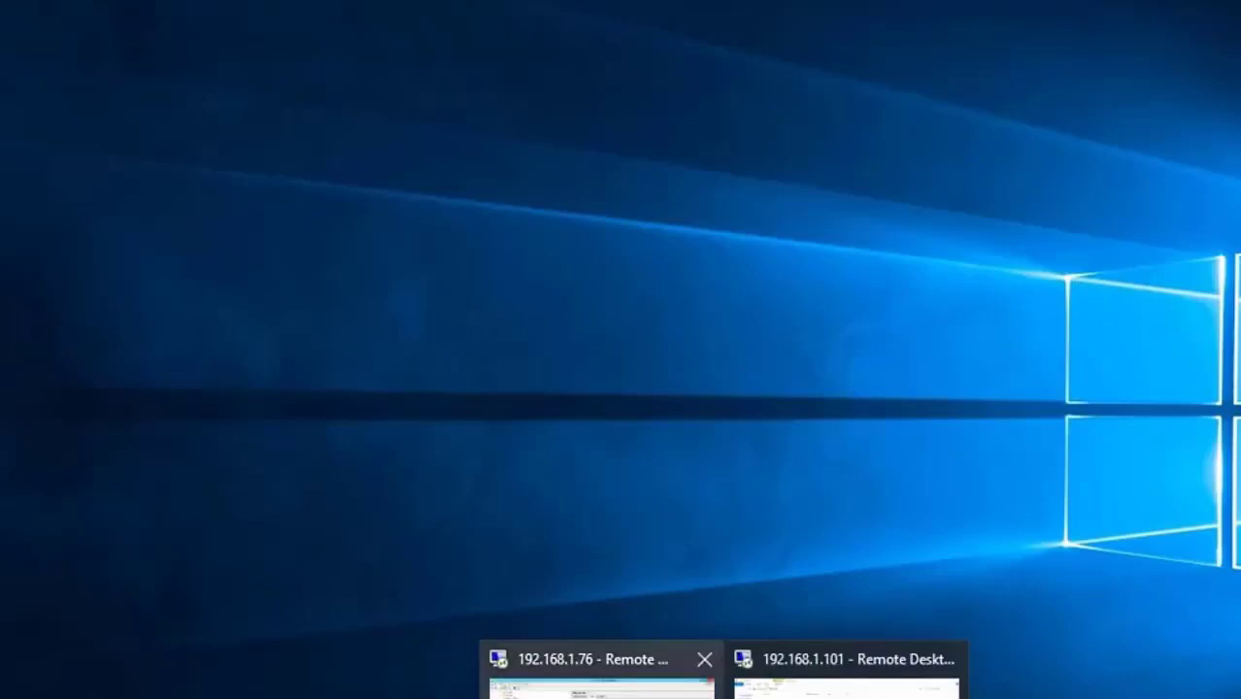
left_click(597, 680)
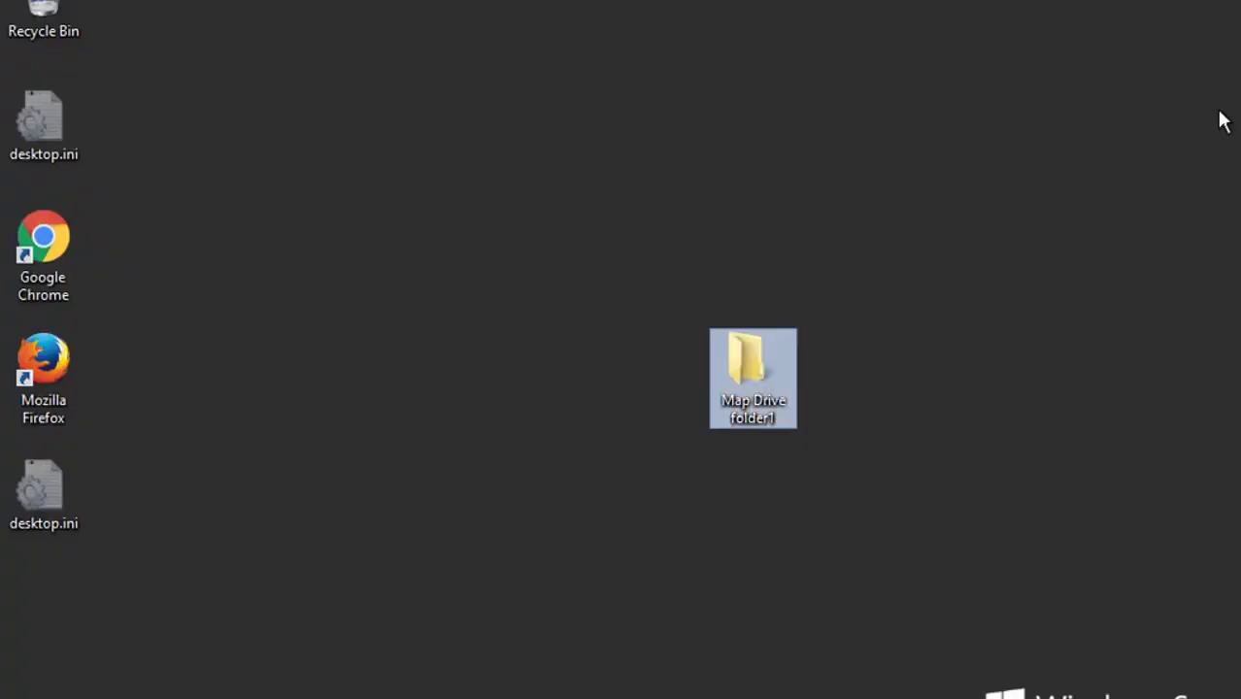
double_click(762, 384)
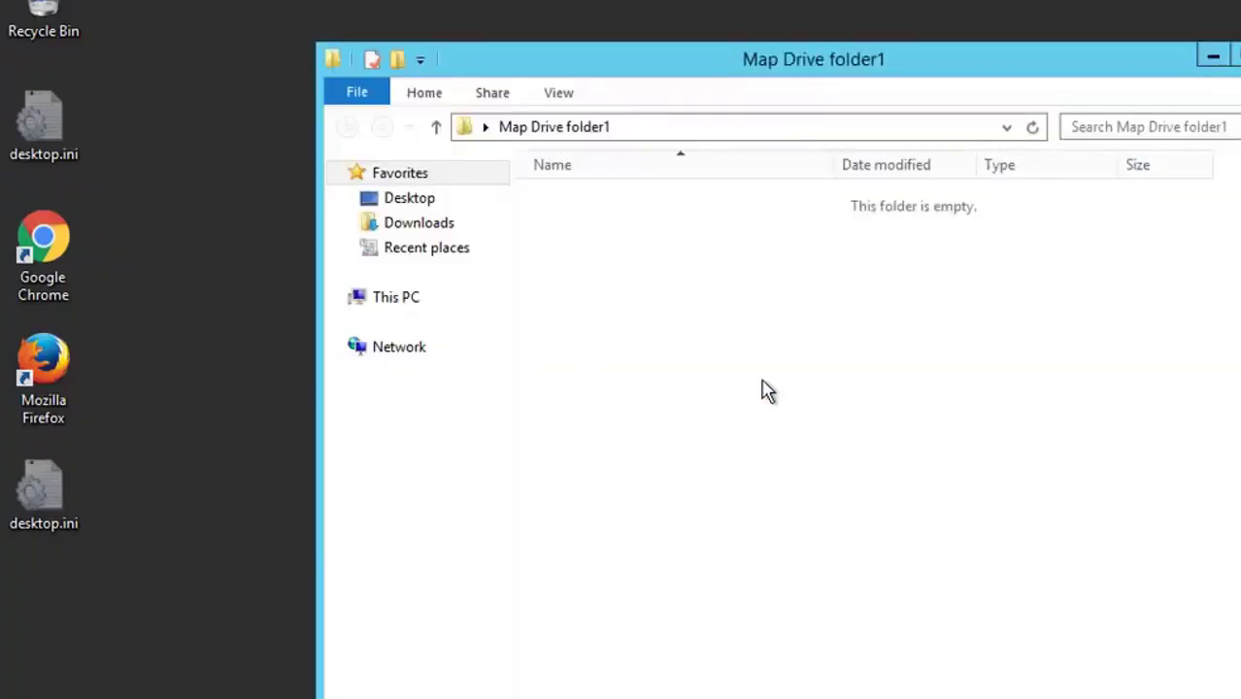
right_click(763, 389)
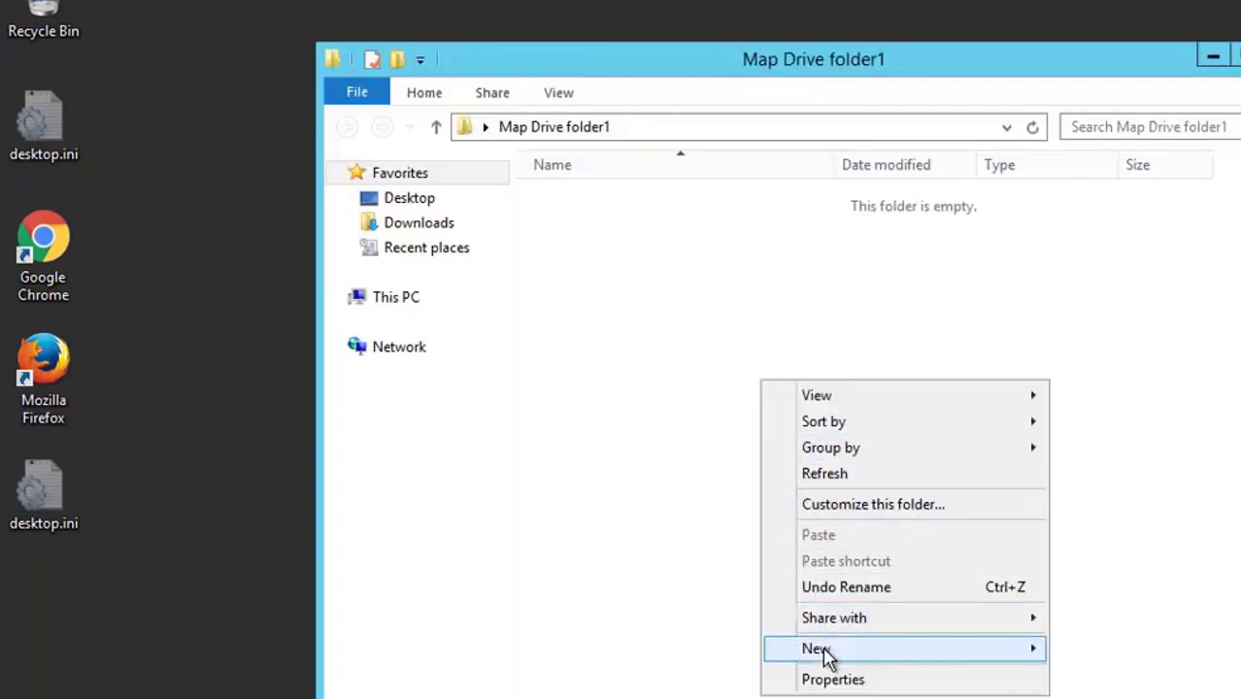
mouse_move(824, 656)
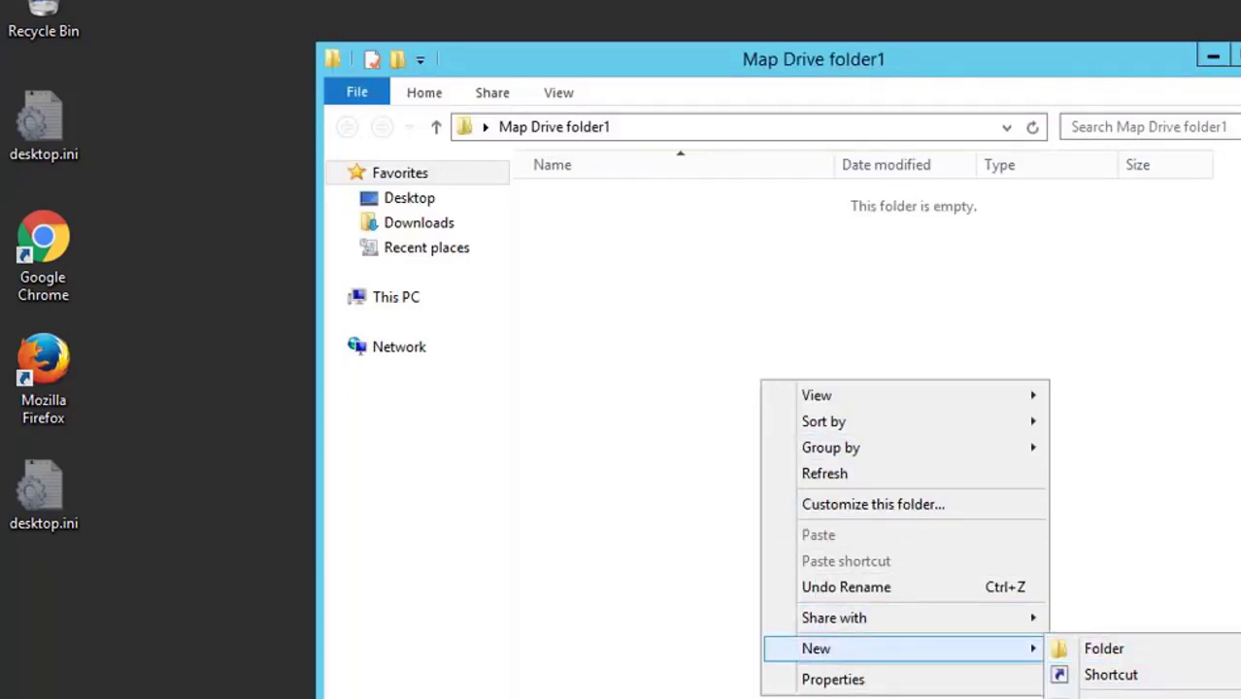
left_click(1117, 695)
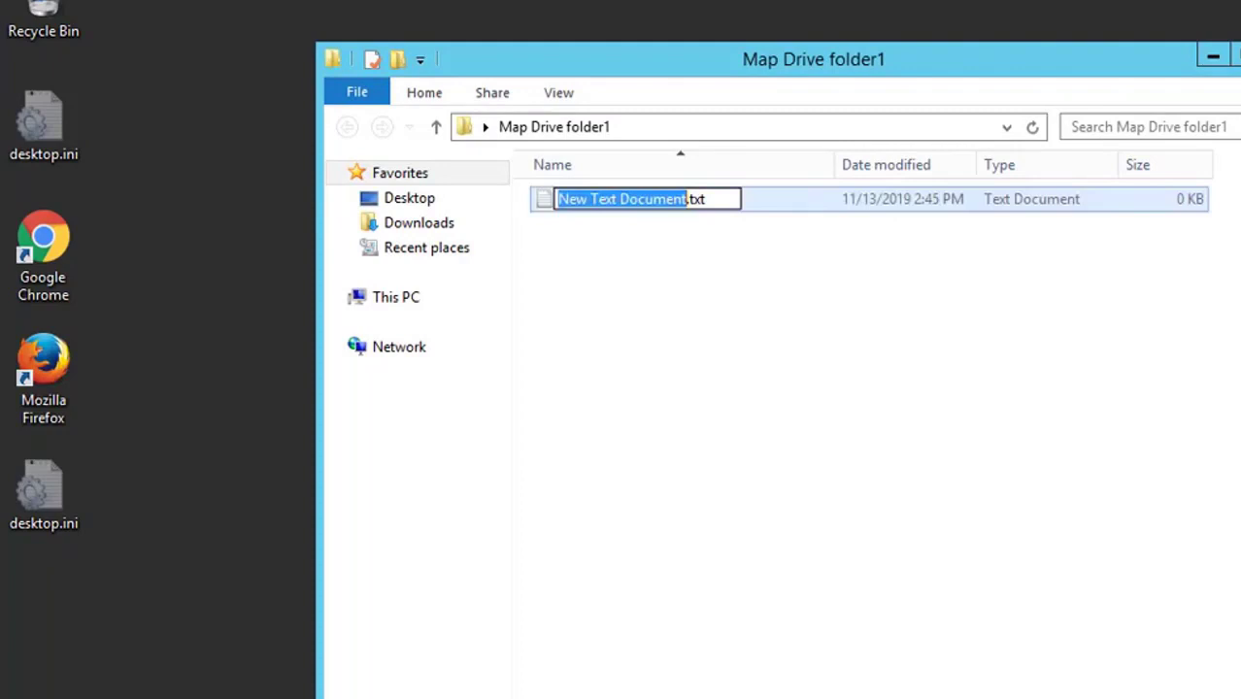
type("test")
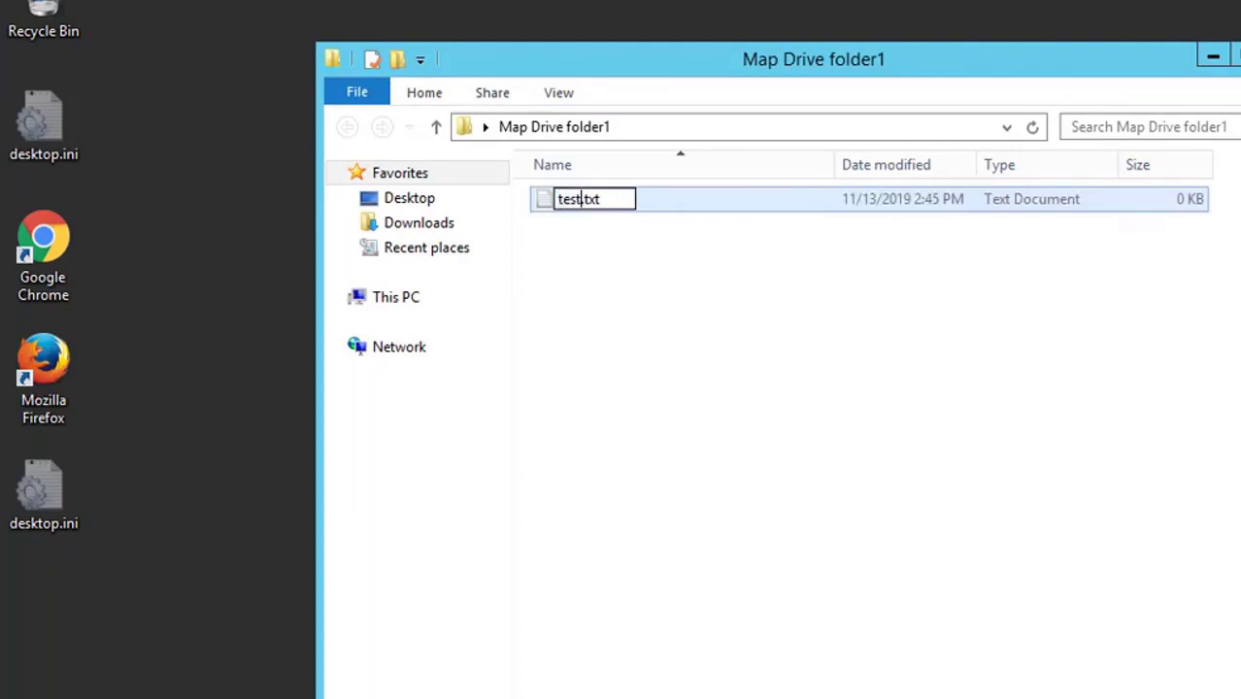
key("Return")
- Open test.txt, enter "mously Academy" as its content, and close it with the changes saved
key("Return")
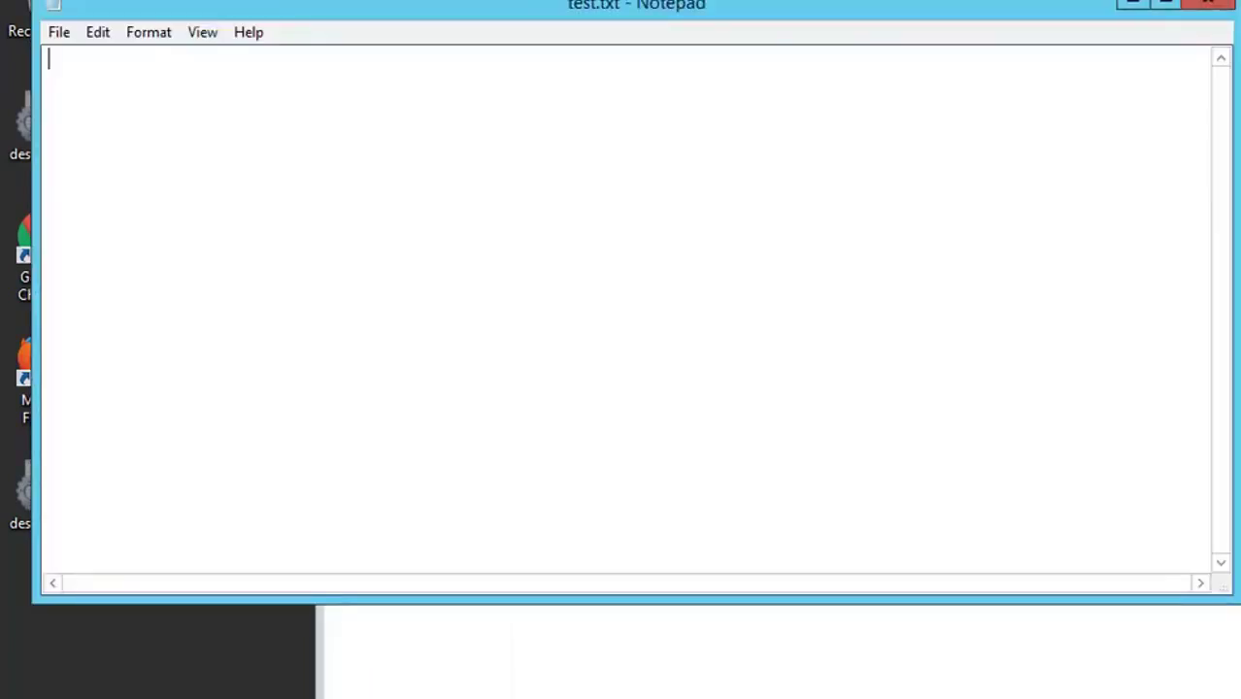
type("mously Academy")
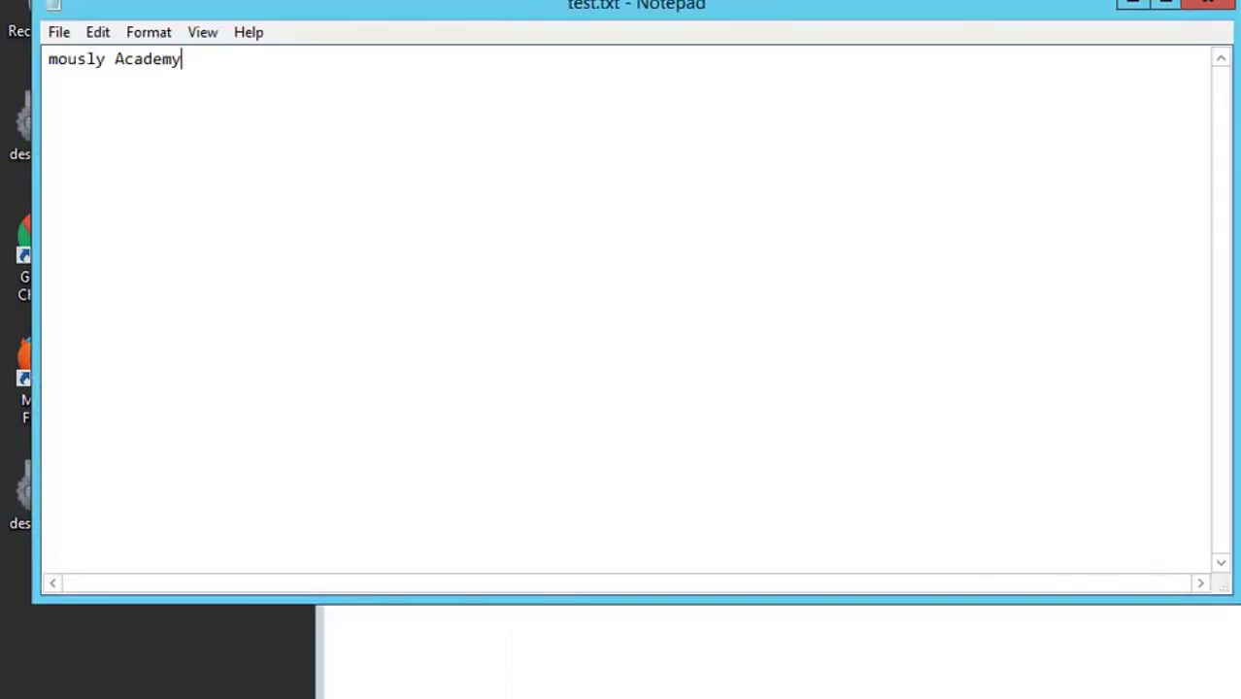
left_click(1208, 4)
left_click(791, 425)
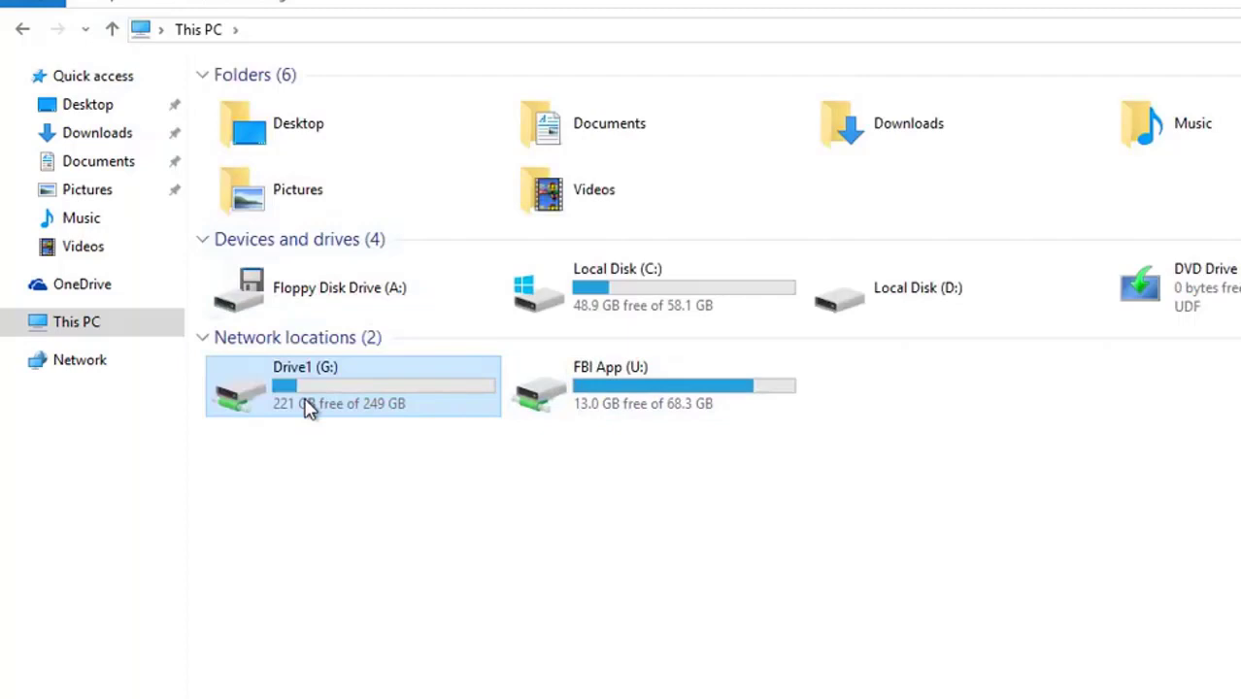
- On the client PC, open the test file from Drive1 (G:) to check its content
double_click(307, 406)
double_click(246, 117)
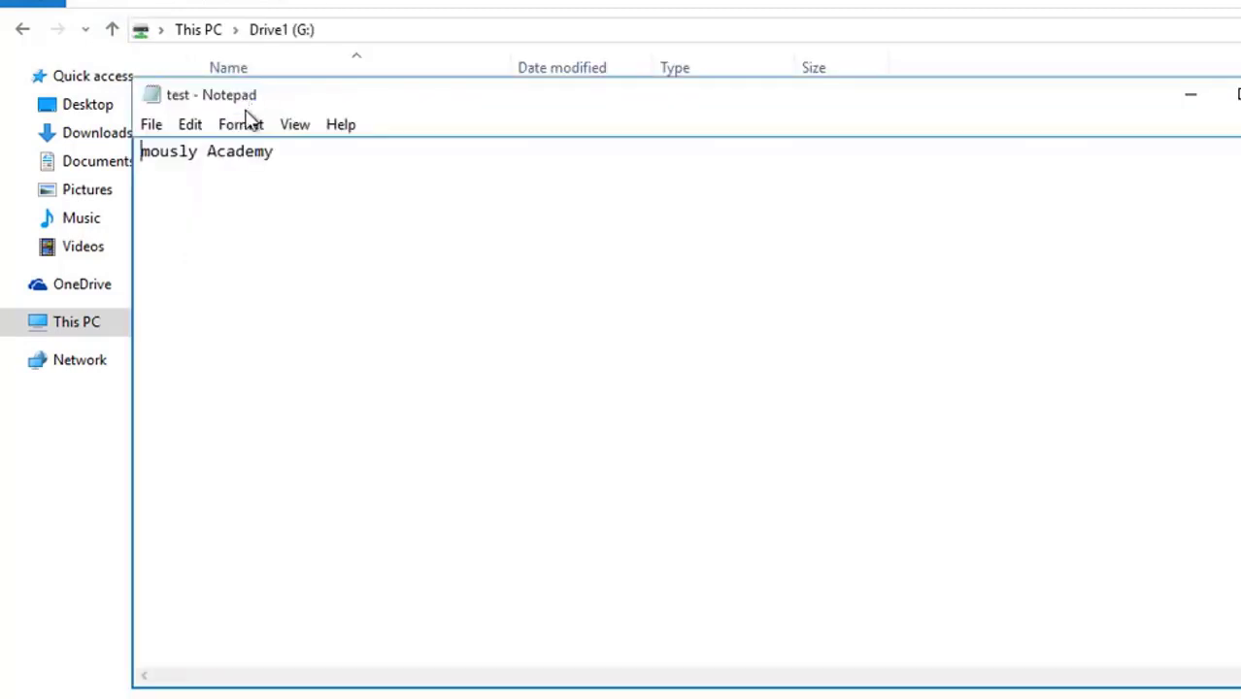